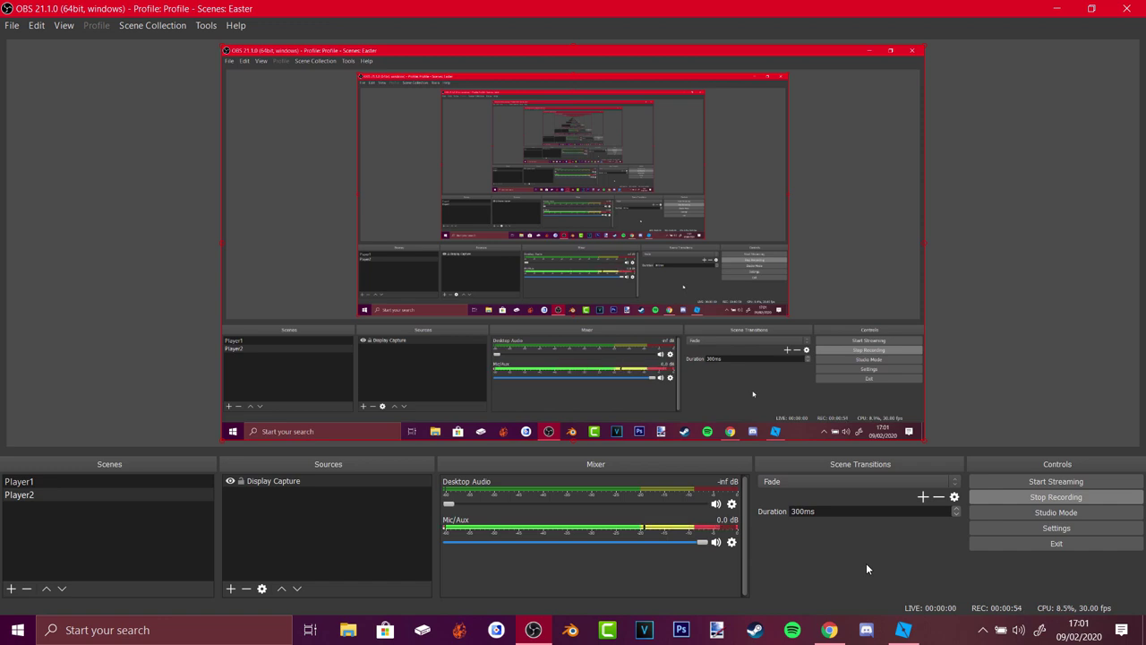
Step: Bring the Chrome window with the blender.org home page to the front
{"action": "left_click", "coordinate": [830, 630]}
{"action": "left_click", "coordinate": [831, 631]}
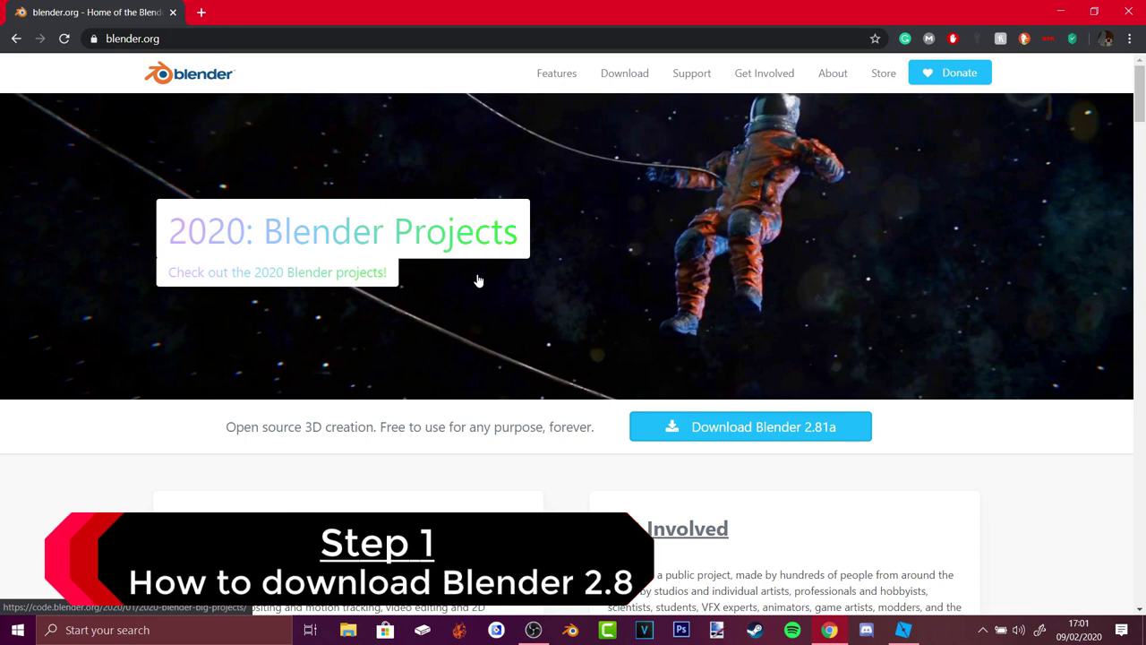
Step: Scroll the blender.org home page and go to the Blender 2.81a download page
{"action": "scroll", "coordinate": [560, 291], "scroll_direction": "down", "scroll_amount": 5}
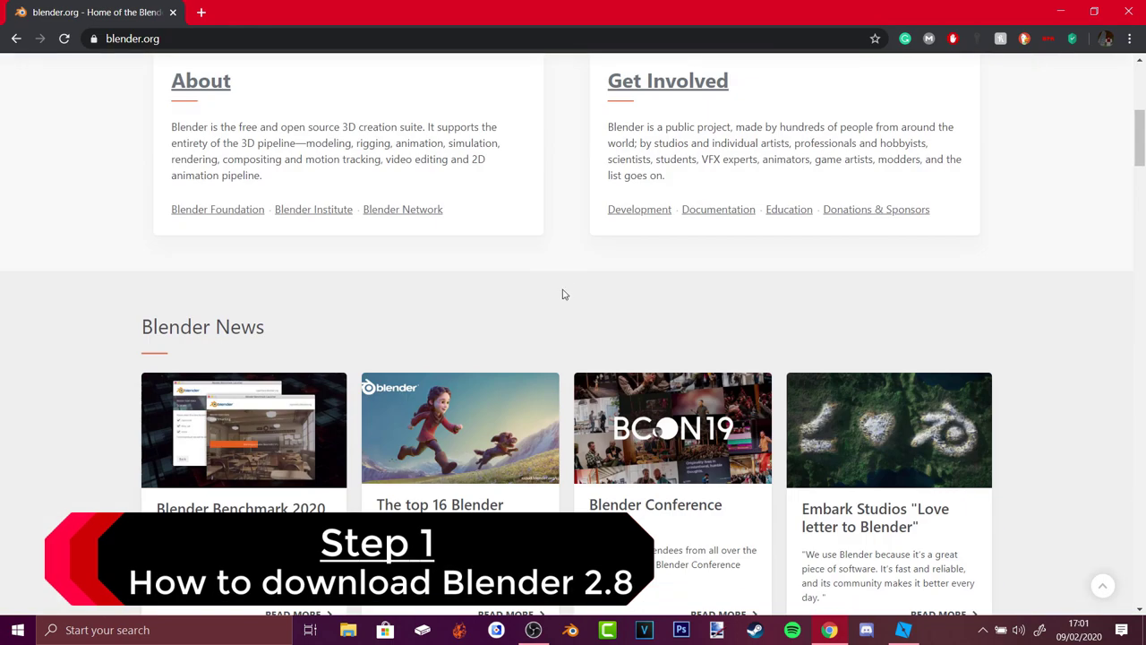
{"action": "scroll", "coordinate": [544, 286], "scroll_direction": "up", "scroll_amount": 3}
{"action": "scroll", "coordinate": [537, 269], "scroll_direction": "up", "scroll_amount": 2}
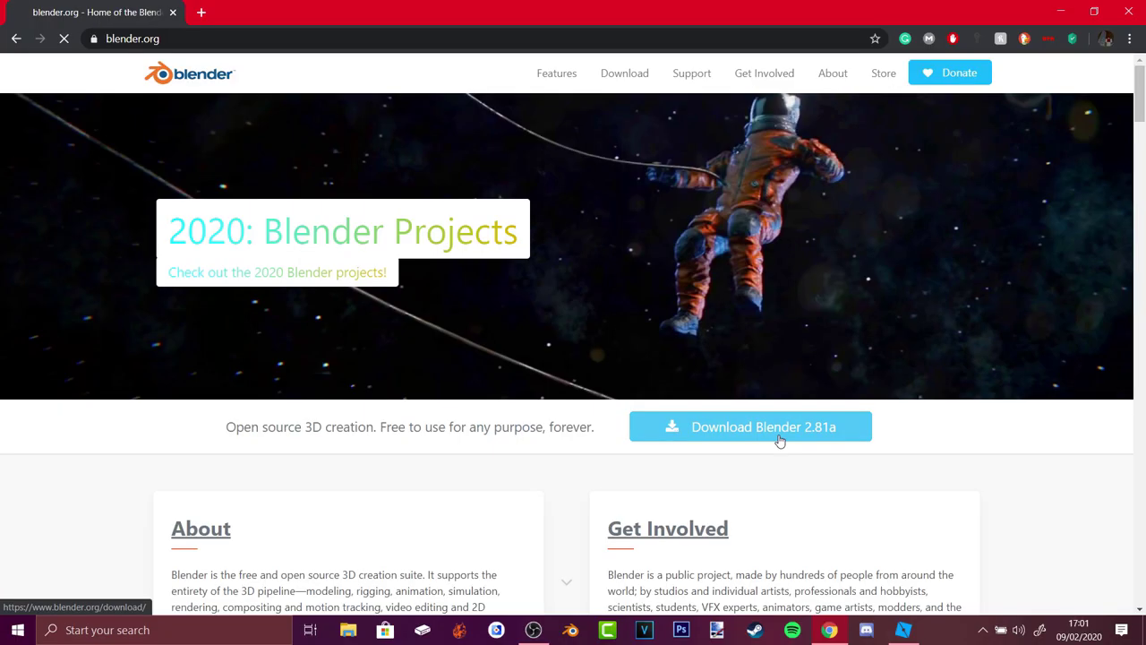
{"action": "left_click", "coordinate": [645, 356]}
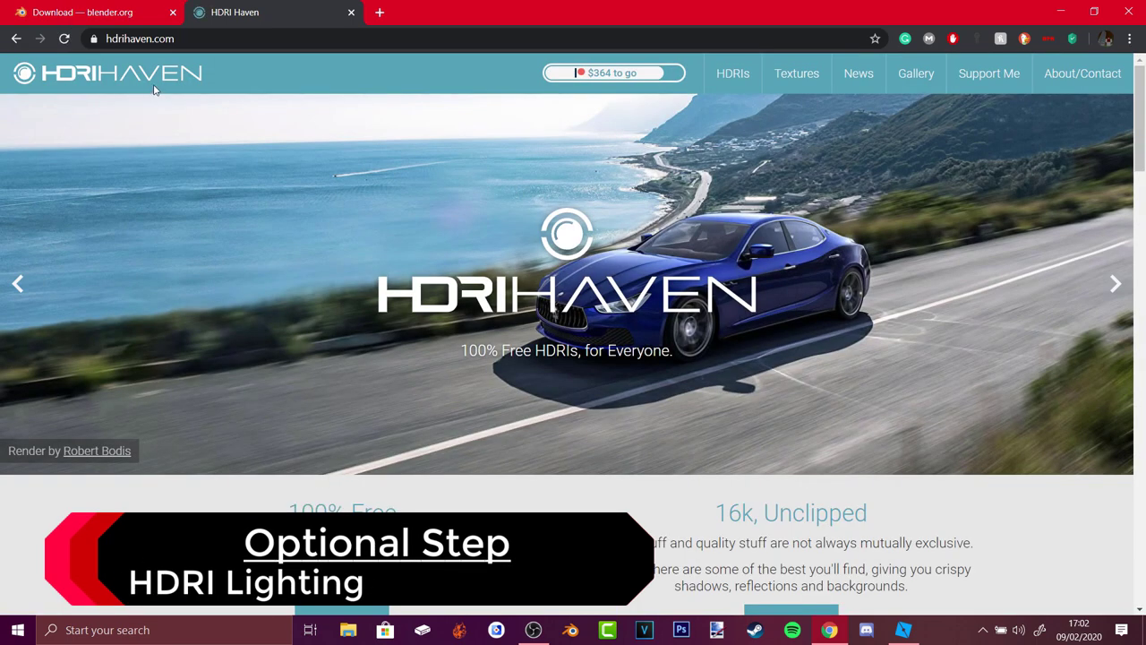
Step: Open the HDRI Haven HDRIs catalogue page and scroll down it
{"action": "left_click", "coordinate": [627, 12]}
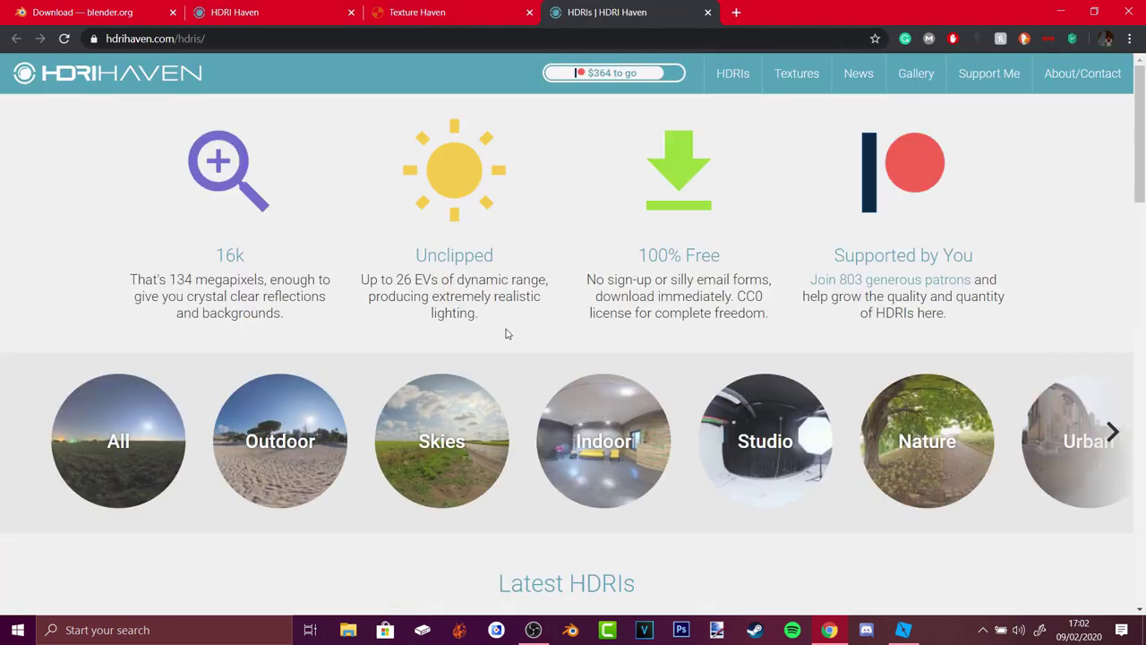
{"action": "scroll", "coordinate": [476, 370], "scroll_direction": "down", "scroll_amount": 1}
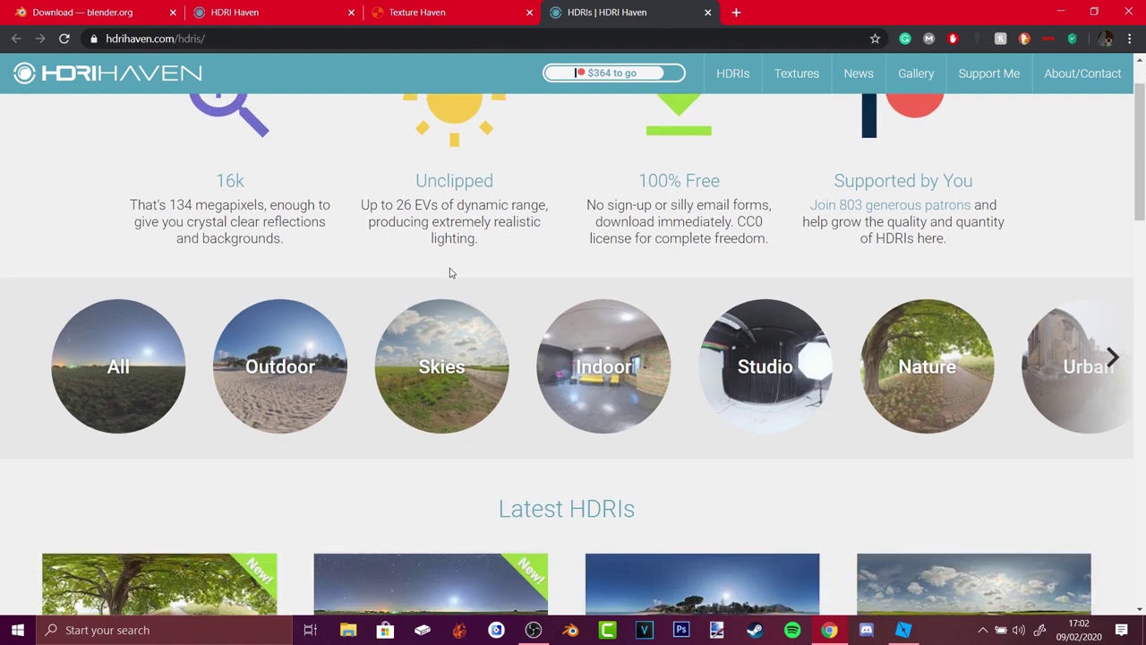
{"action": "scroll", "coordinate": [448, 274], "scroll_direction": "down", "scroll_amount": 1}
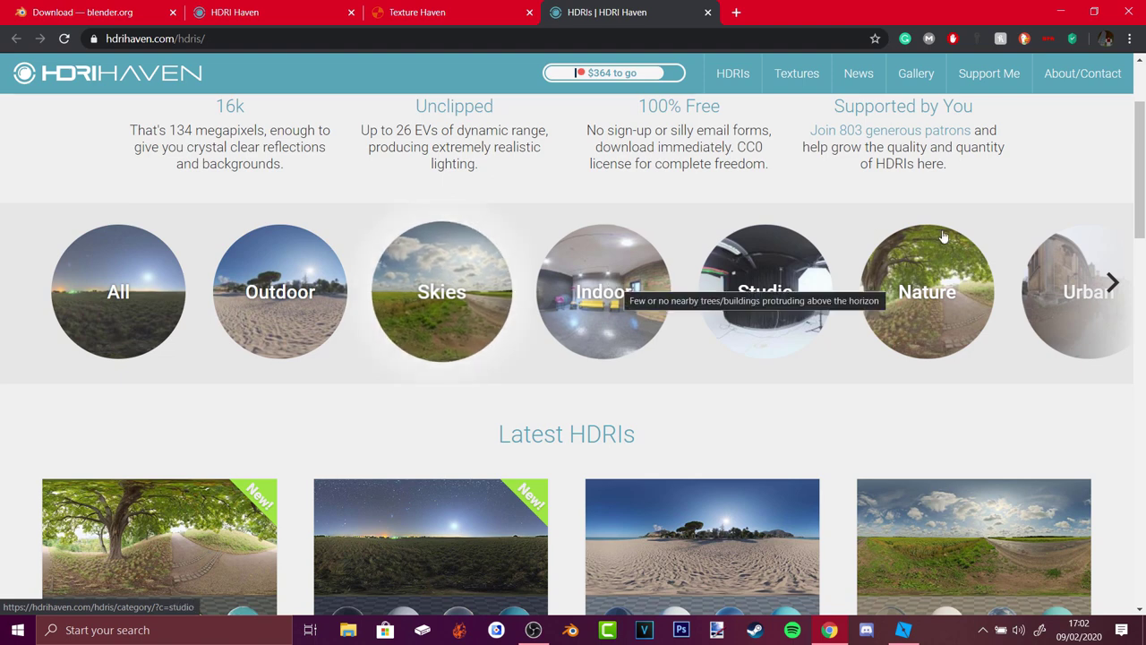
Step: Page through the HDRI category carousel to its last categories
{"action": "left_click", "coordinate": [1113, 282]}
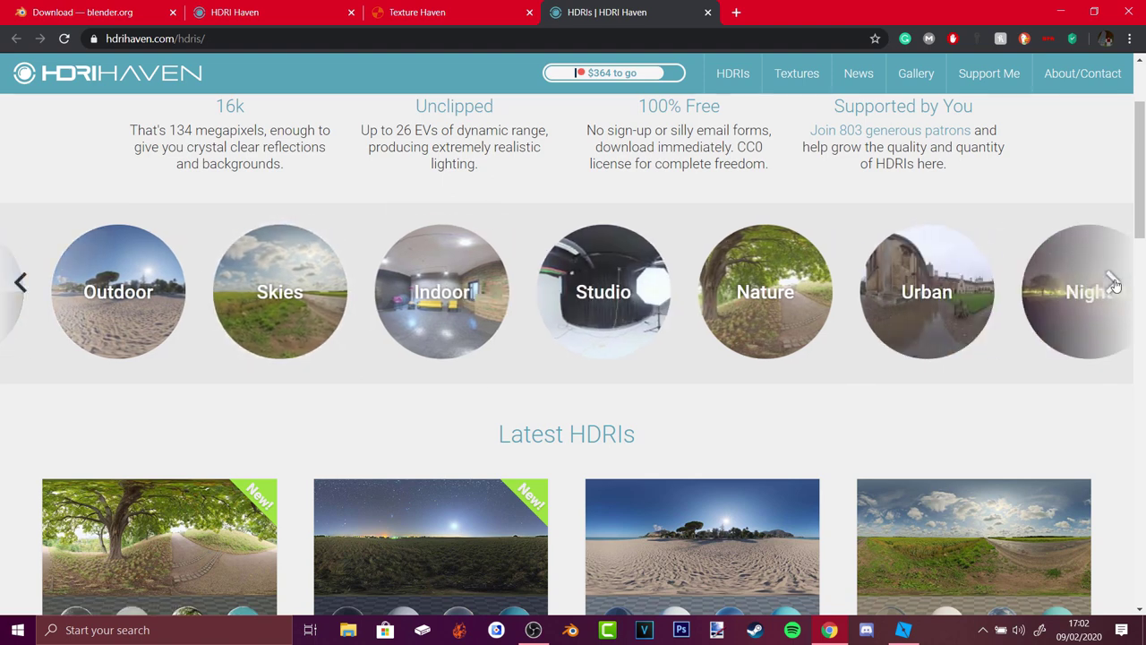
{"action": "left_click", "coordinate": [1113, 283]}
{"action": "left_click", "coordinate": [1113, 283]}
{"action": "left_click", "coordinate": [1113, 282]}
{"action": "left_click", "coordinate": [1113, 283]}
{"action": "left_click", "coordinate": [1113, 283]}
{"action": "left_click", "coordinate": [1113, 285]}
{"action": "left_click", "coordinate": [1114, 287]}
{"action": "left_click", "coordinate": [1114, 287]}
{"action": "left_click", "coordinate": [1114, 286]}
{"action": "left_click", "coordinate": [1114, 286]}
{"action": "left_click", "coordinate": [1113, 287]}
{"action": "left_click", "coordinate": [1114, 286]}
{"action": "left_click", "coordinate": [1114, 286]}
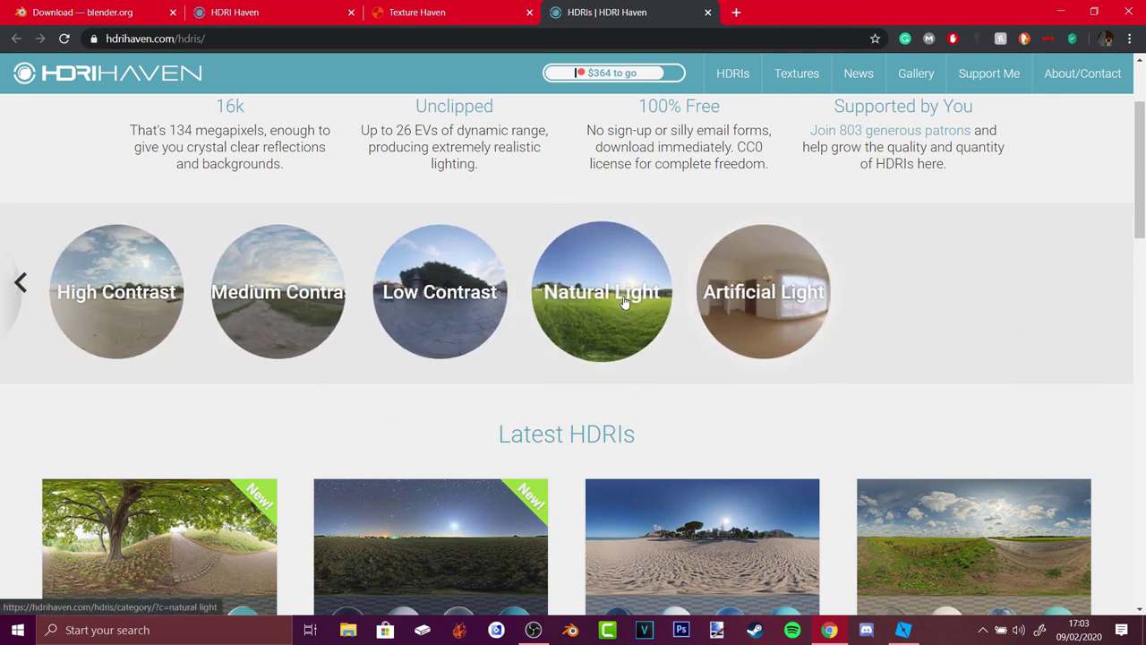
Step: Open the Sunflowers HDRI from the Latest HDRIs list
{"action": "scroll", "coordinate": [616, 311], "scroll_direction": "down", "scroll_amount": 4}
{"action": "scroll", "coordinate": [616, 312], "scroll_direction": "up", "scroll_amount": 3}
{"action": "left_click", "coordinate": [997, 473]}
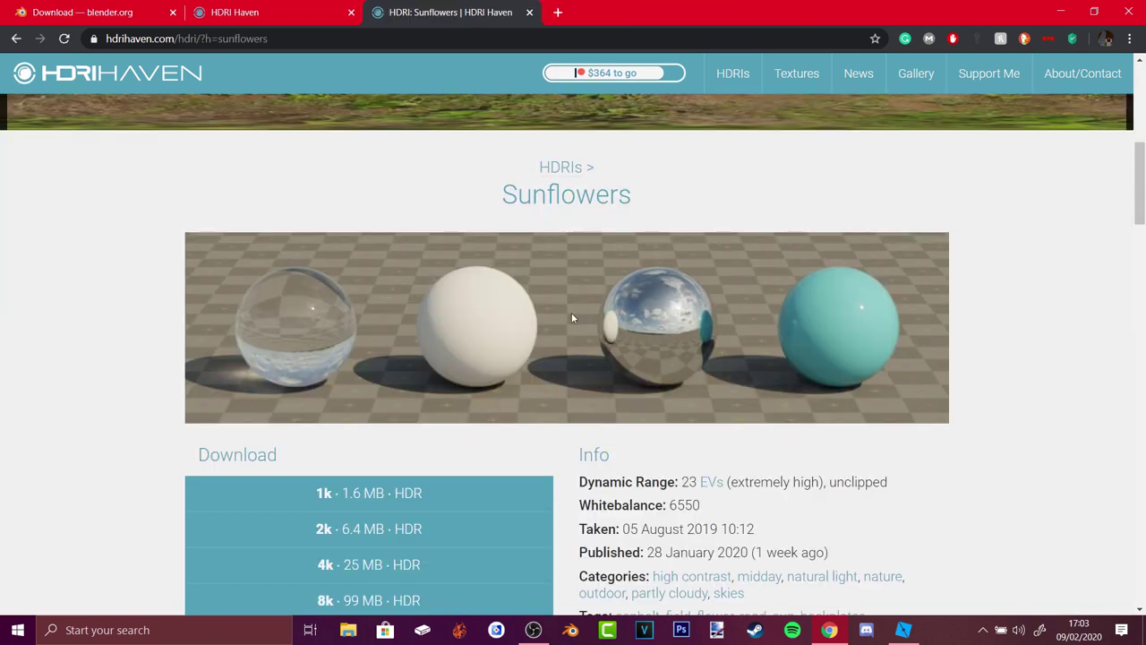
Step: Scroll the Sunflowers page down to its download sizes, up to 16k
{"action": "scroll", "coordinate": [394, 310], "scroll_direction": "down", "scroll_amount": 3}
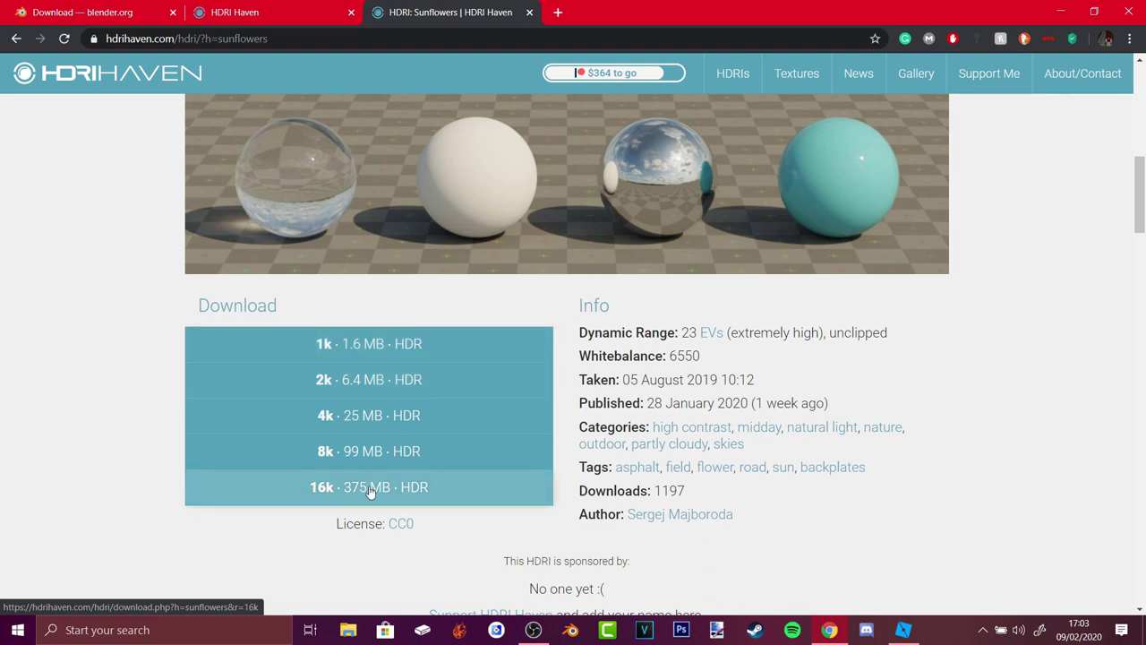
{"action": "scroll", "coordinate": [378, 494], "scroll_direction": "down", "scroll_amount": 1}
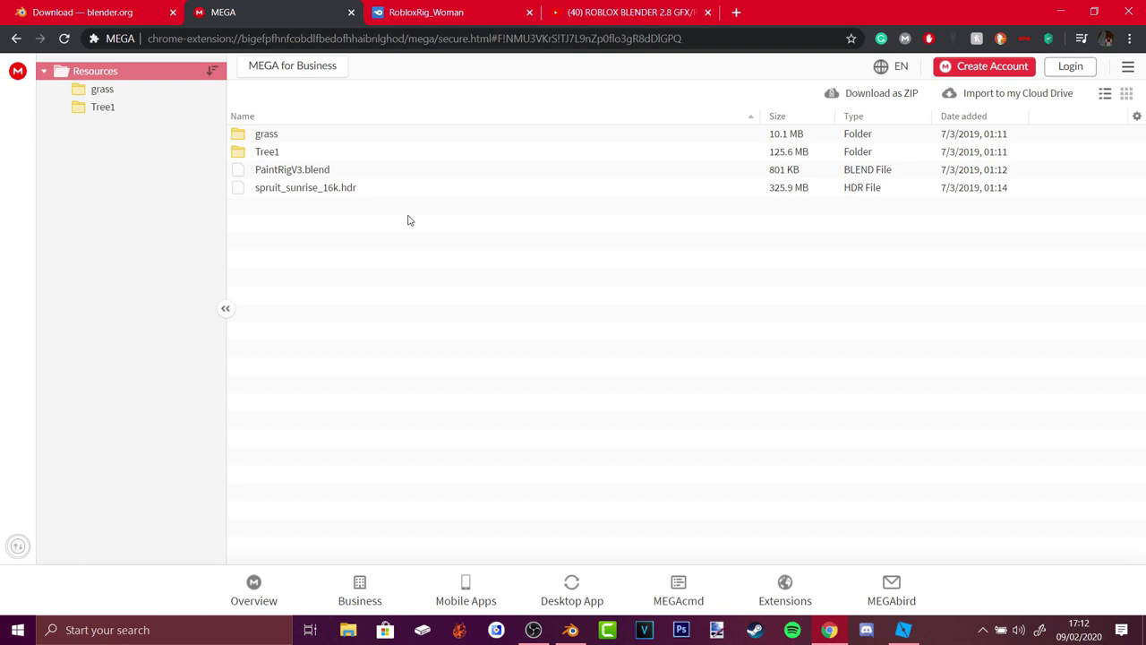
Step: Compare the RobloxRig_Woman download page with the MEGA resources folder, switching between tabs
{"action": "left_click", "coordinate": [419, 7]}
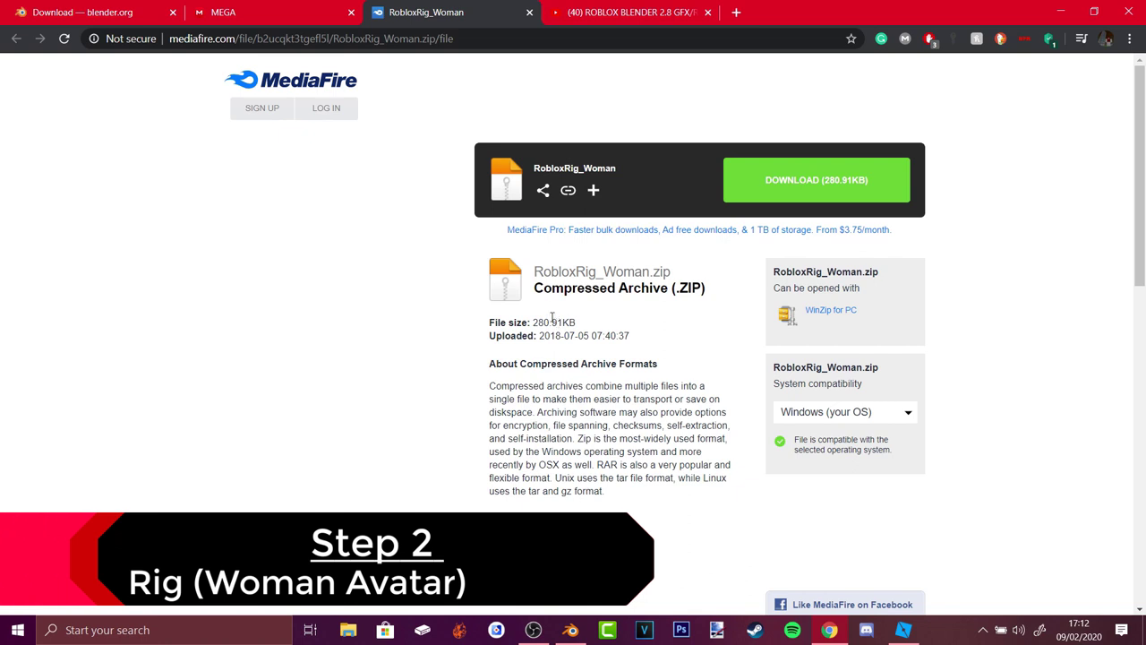
{"action": "key", "text": "ctrl+shift+Tab"}
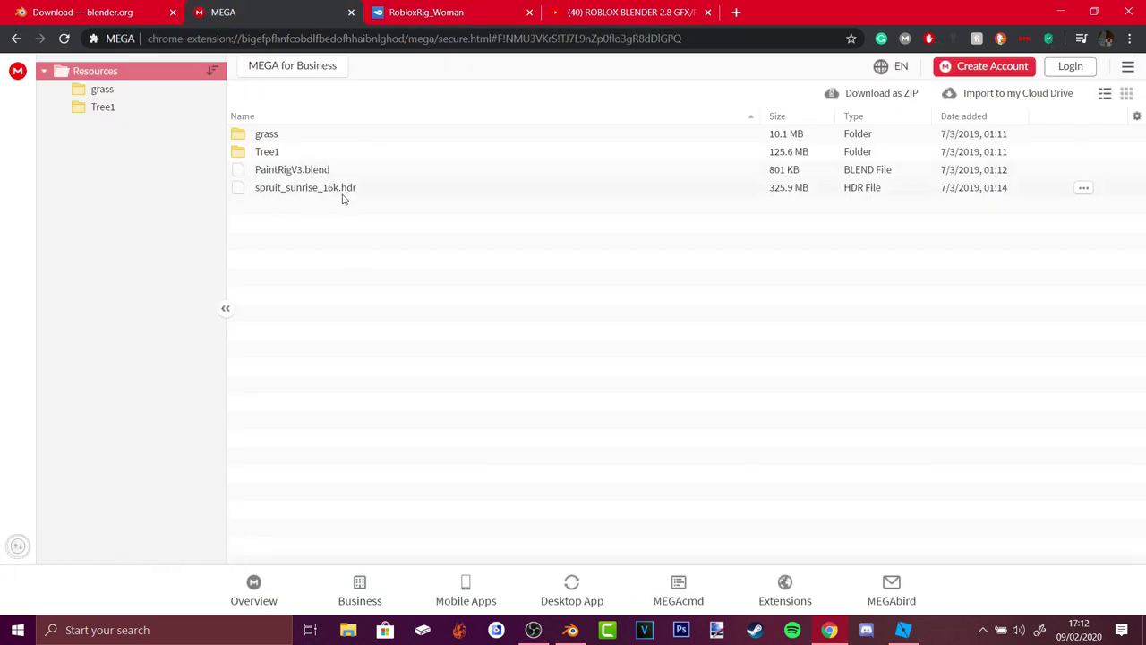
{"action": "key", "text": "ctrl+Tab"}
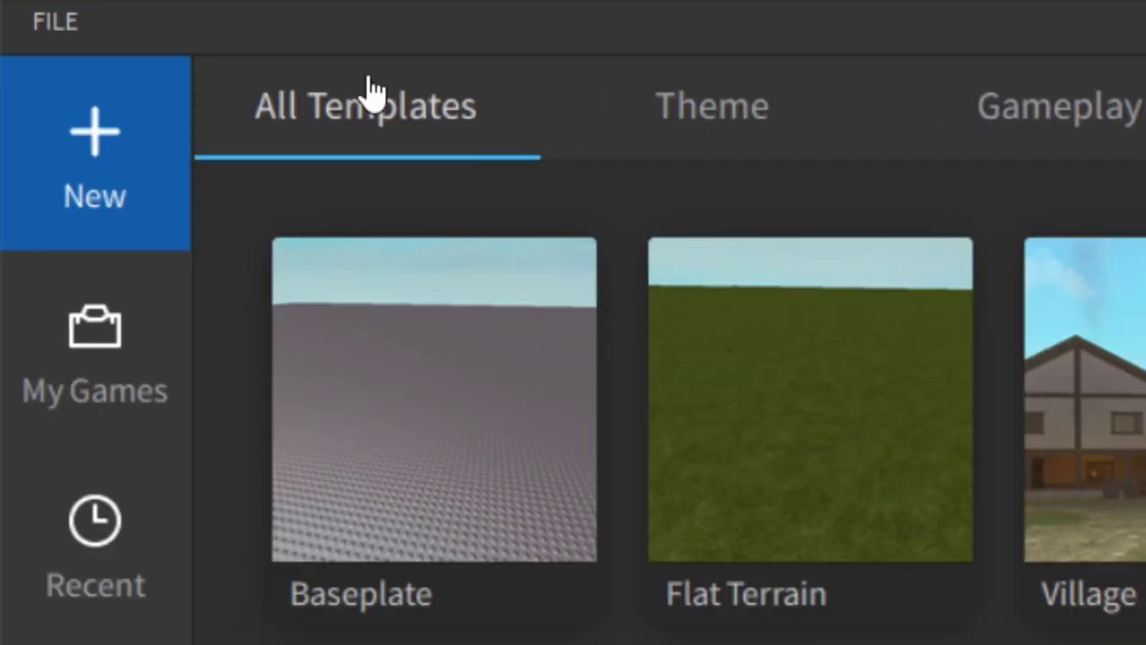
Step: Start a new place from the Baseplate template
{"action": "left_click", "coordinate": [425, 443]}
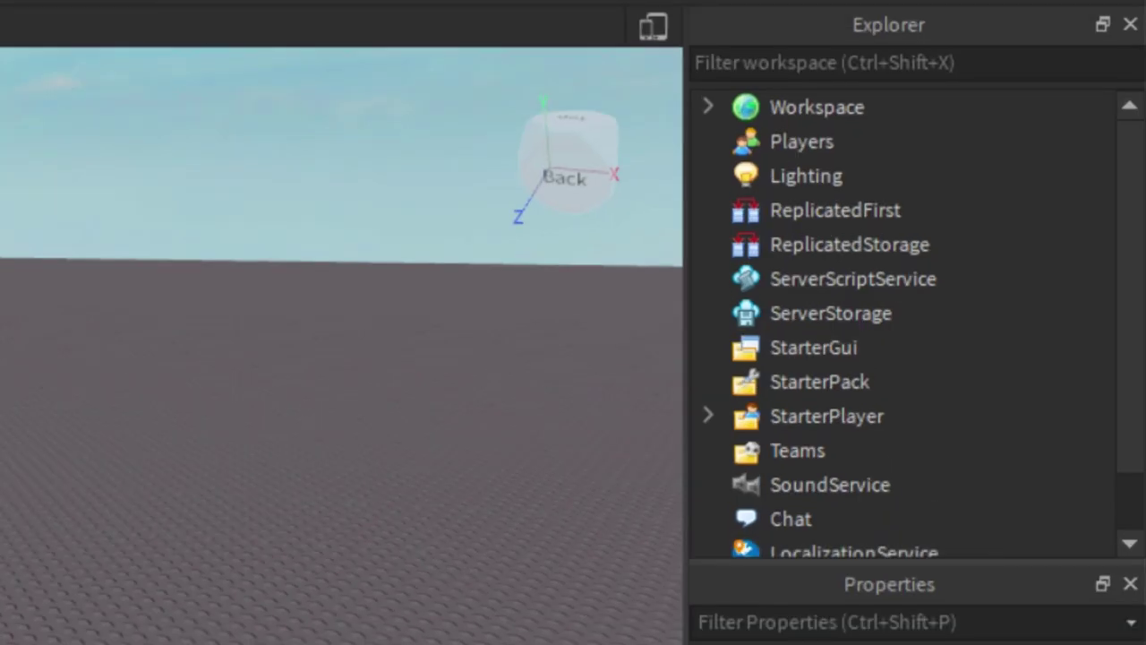
{"action": "left_click", "coordinate": [801, 97]}
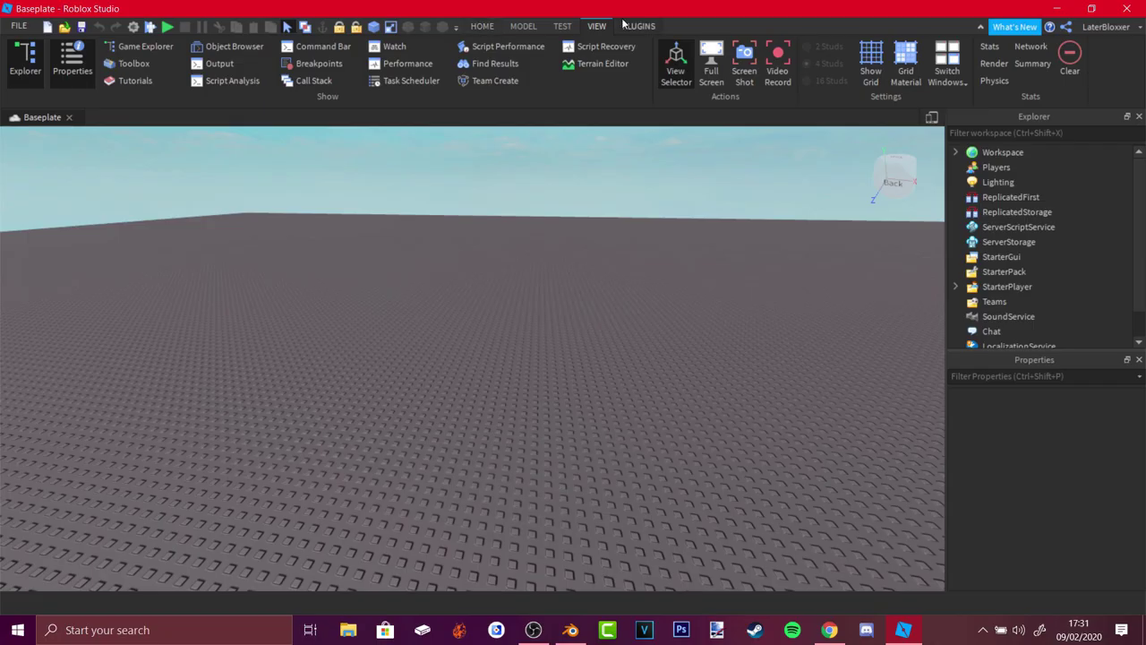
{"action": "left_click", "coordinate": [491, 27]}
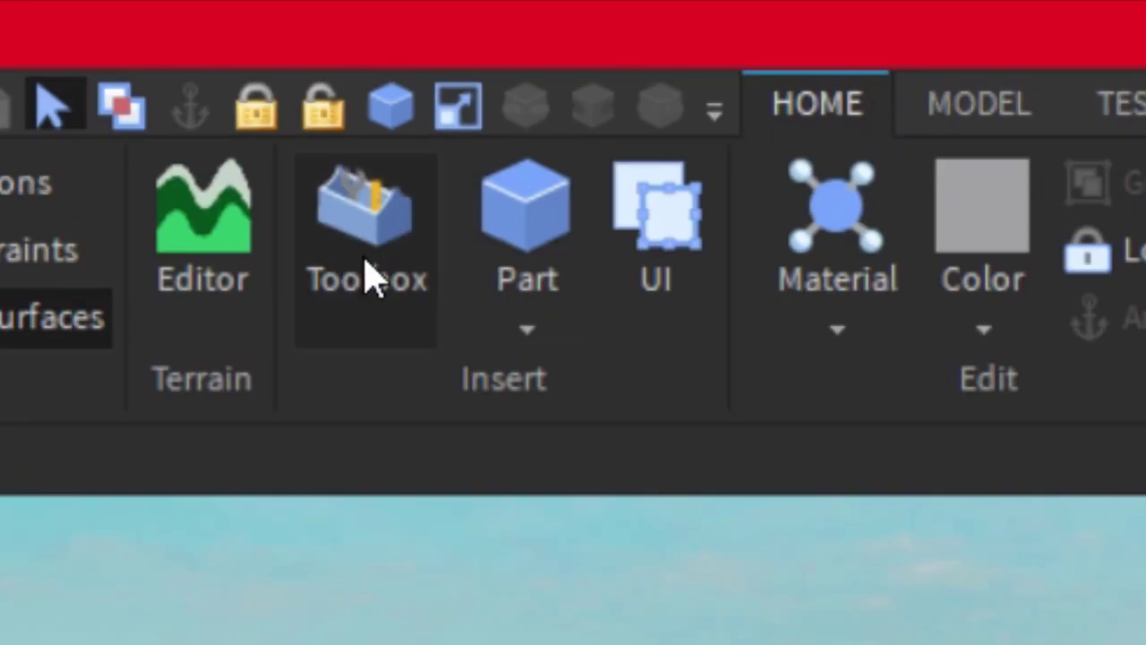
Step: Confirm in the Toolbox's Plugins category that Load Character Lite is installed
{"action": "left_click", "coordinate": [374, 279]}
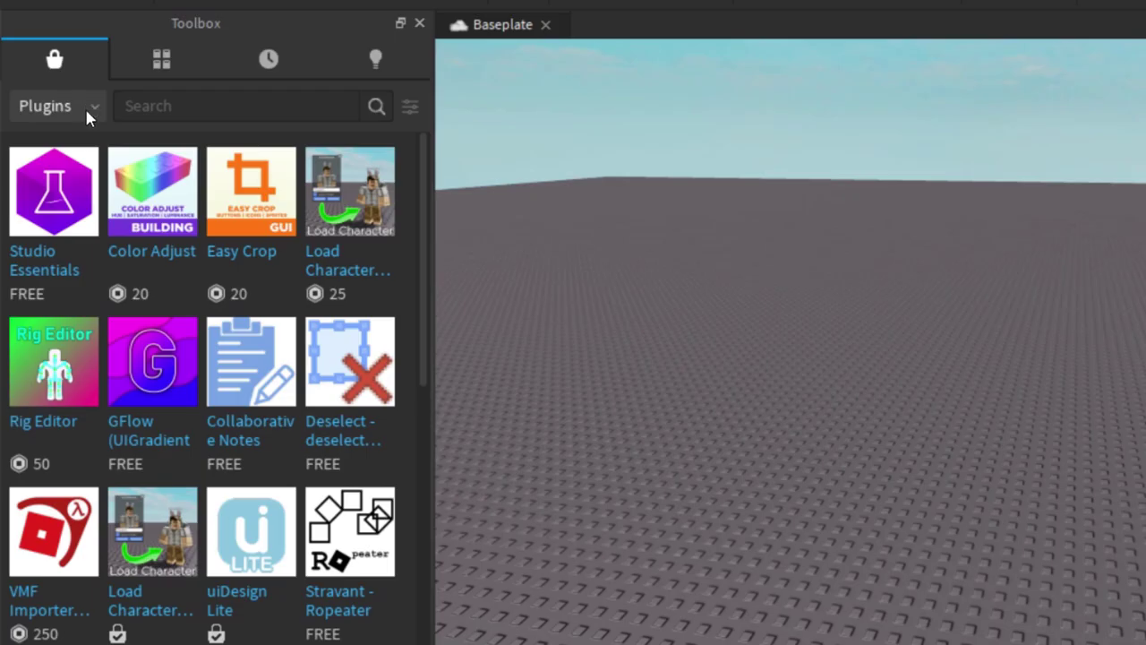
{"action": "left_click", "coordinate": [83, 104]}
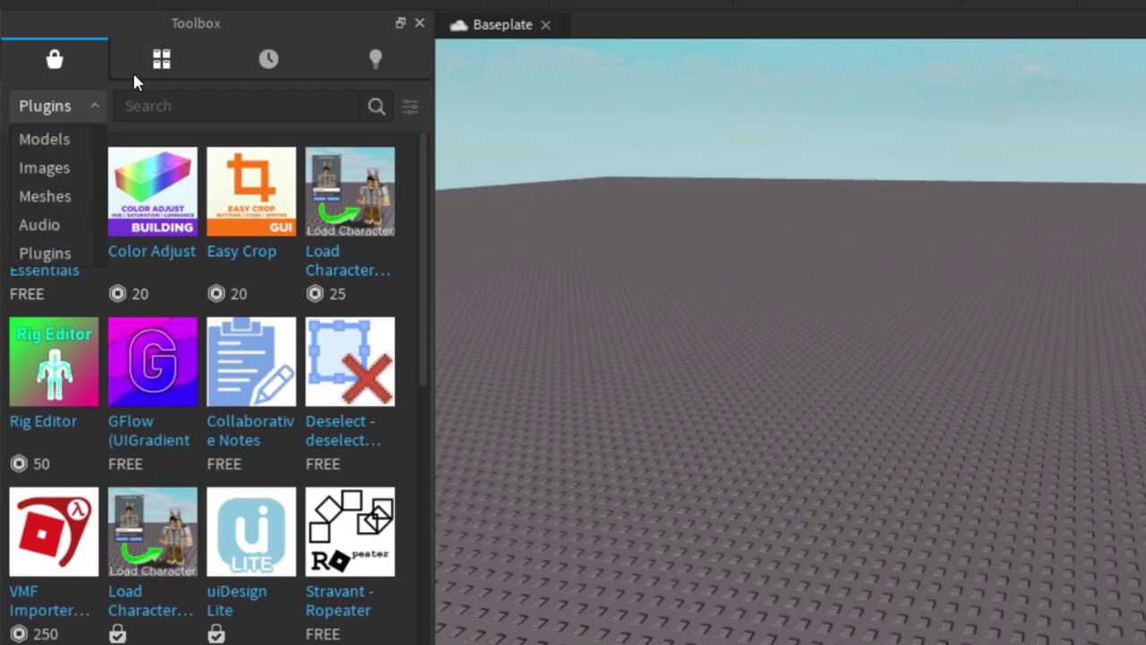
{"action": "left_click", "coordinate": [105, 90]}
{"action": "mouse_move", "coordinate": [148, 602]}
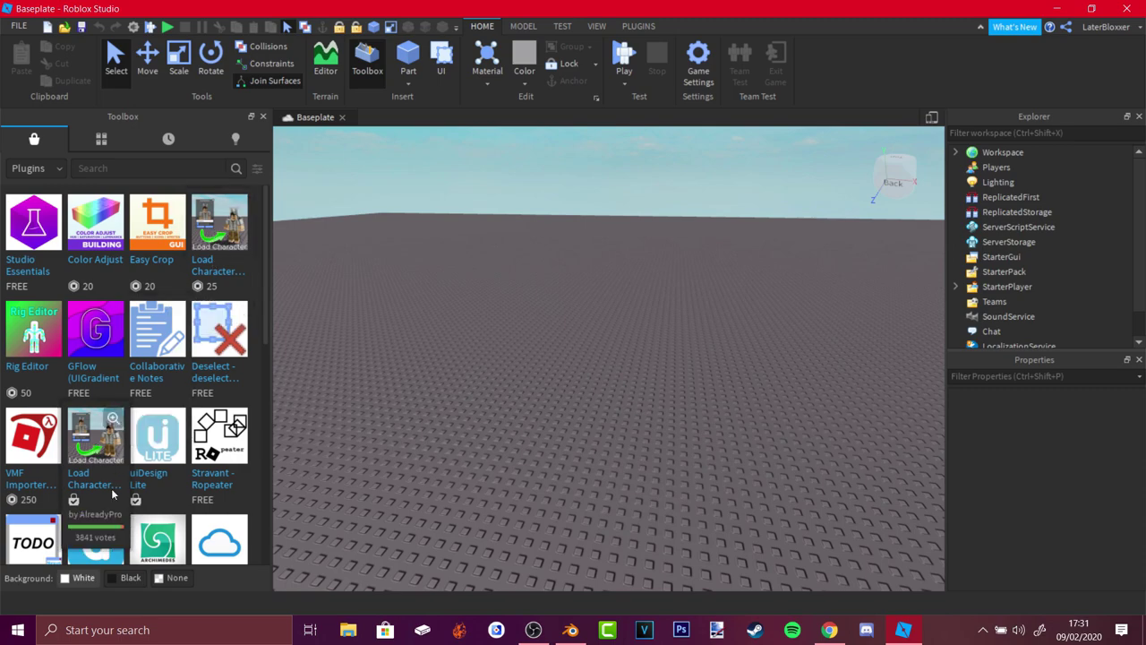
{"action": "left_click", "coordinate": [113, 419]}
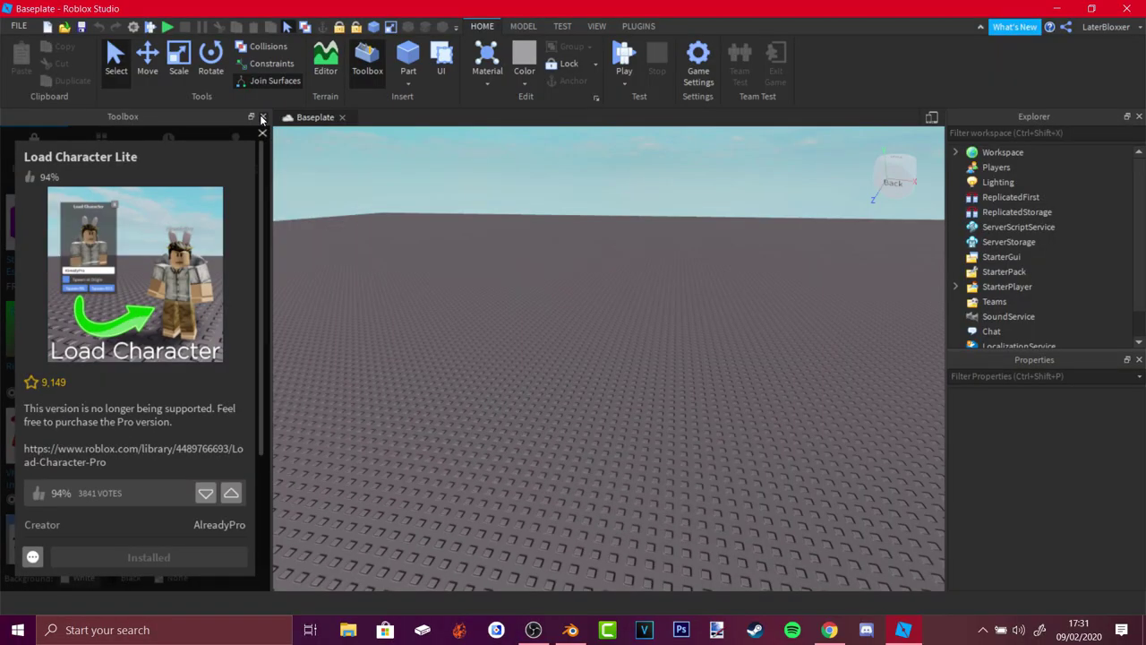
{"action": "left_click", "coordinate": [261, 117]}
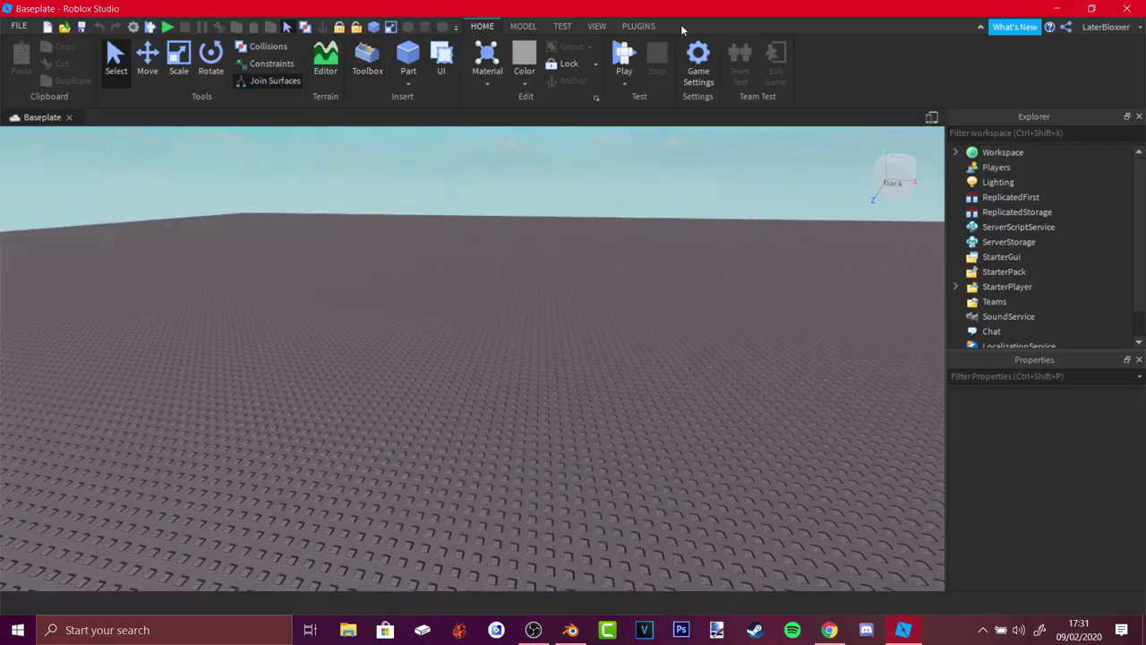
Step: Enter the avatar's username in Load Character and spawn it as an R6 character
{"action": "left_click", "coordinate": [634, 28]}
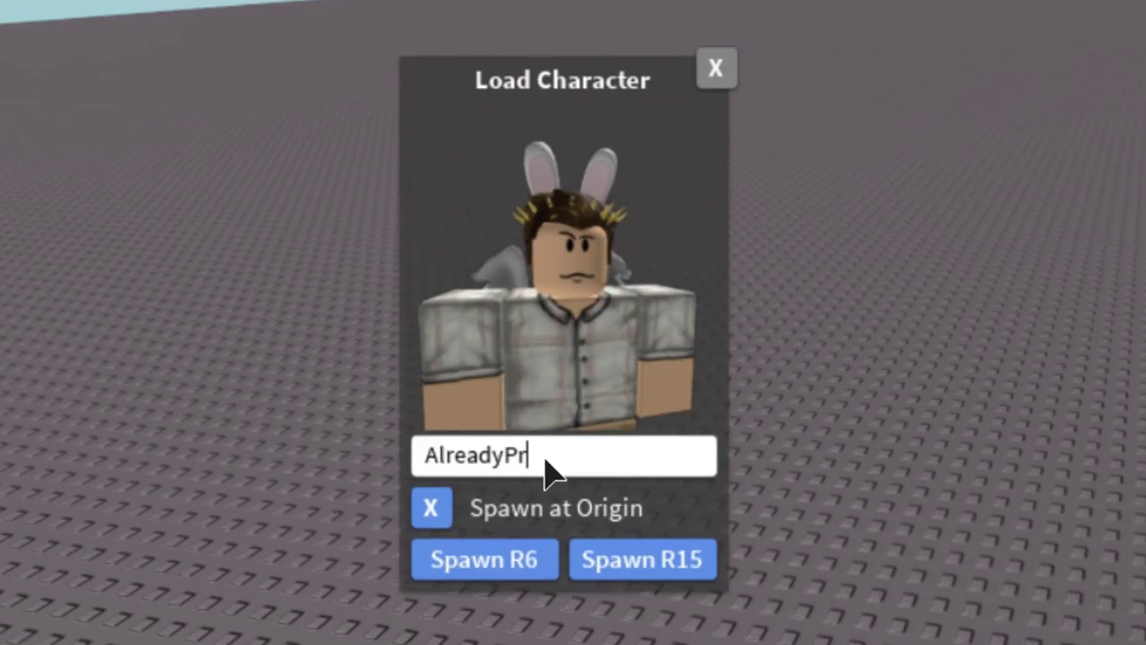
{"action": "key", "text": "BackSpace"}
{"action": "key", "text": "BackSpace"}
{"action": "key", "text": "BackSpace"}
{"action": "key", "text": "BackSpace"}
{"action": "key", "text": "BackSpace"}
{"action": "key", "text": "BackSpace"}
{"action": "key", "text": "BackSpace"}
{"action": "key", "text": "BackSpace"}
{"action": "key", "text": "BackSpace"}
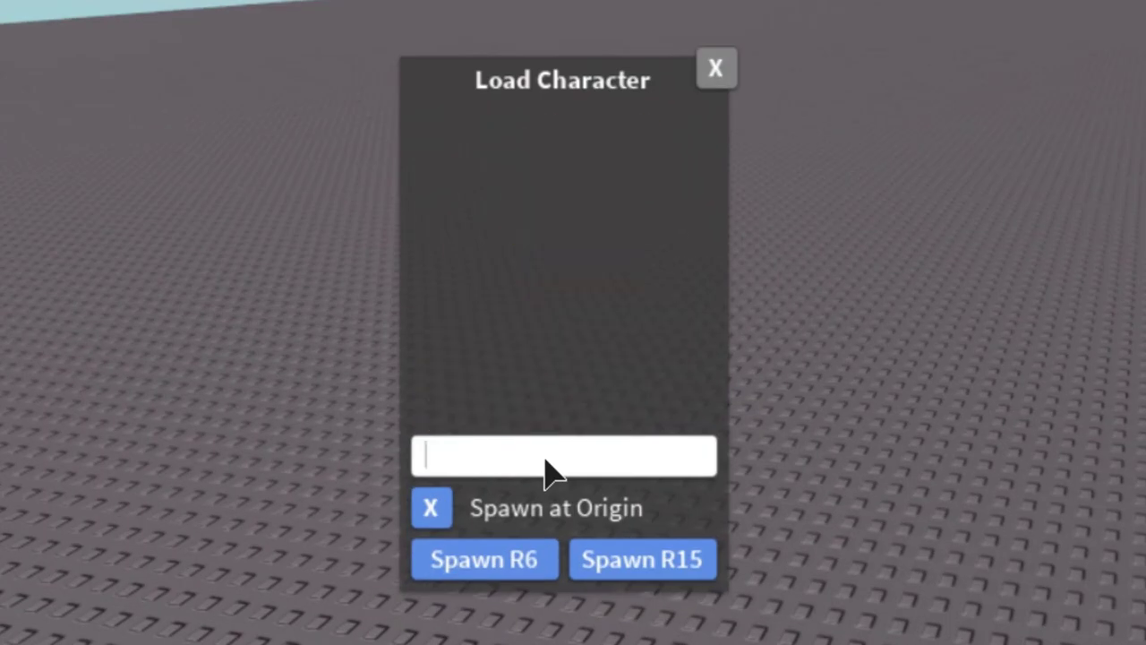
{"action": "type", "text": "Harmxny_x"}
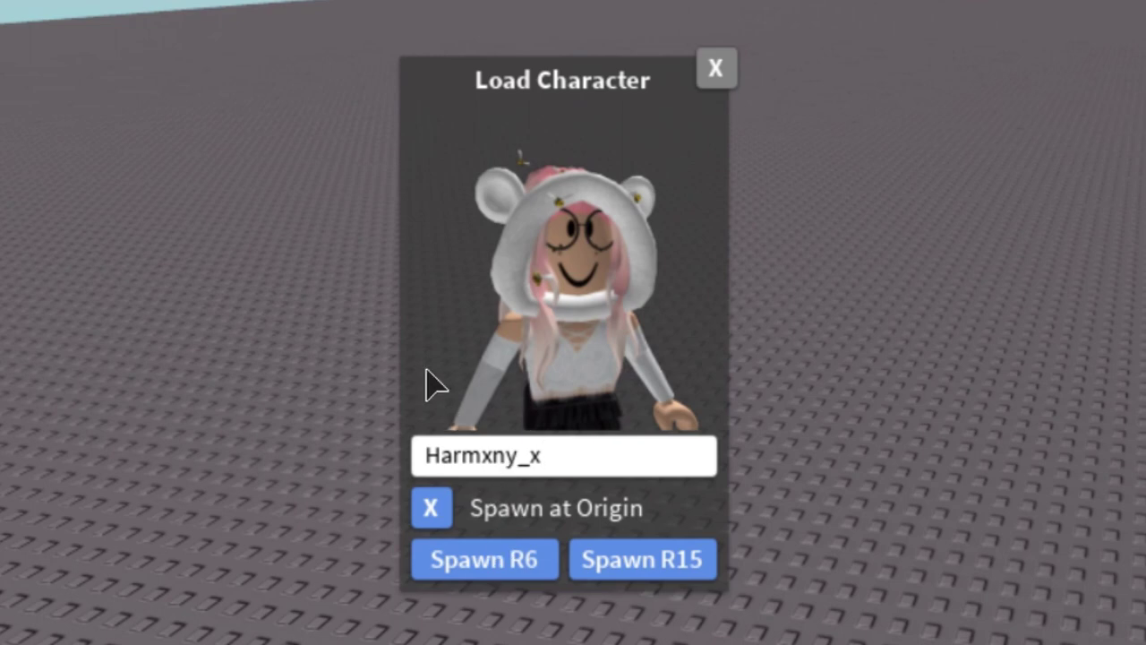
{"action": "left_click", "coordinate": [528, 540]}
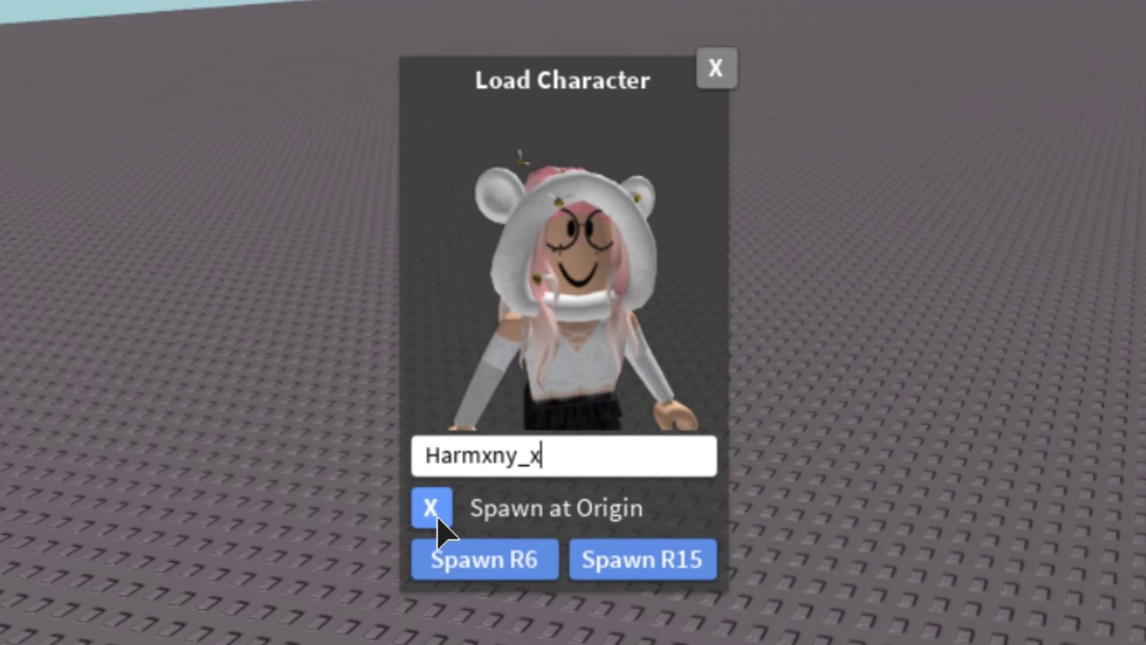
{"action": "left_click", "coordinate": [491, 566]}
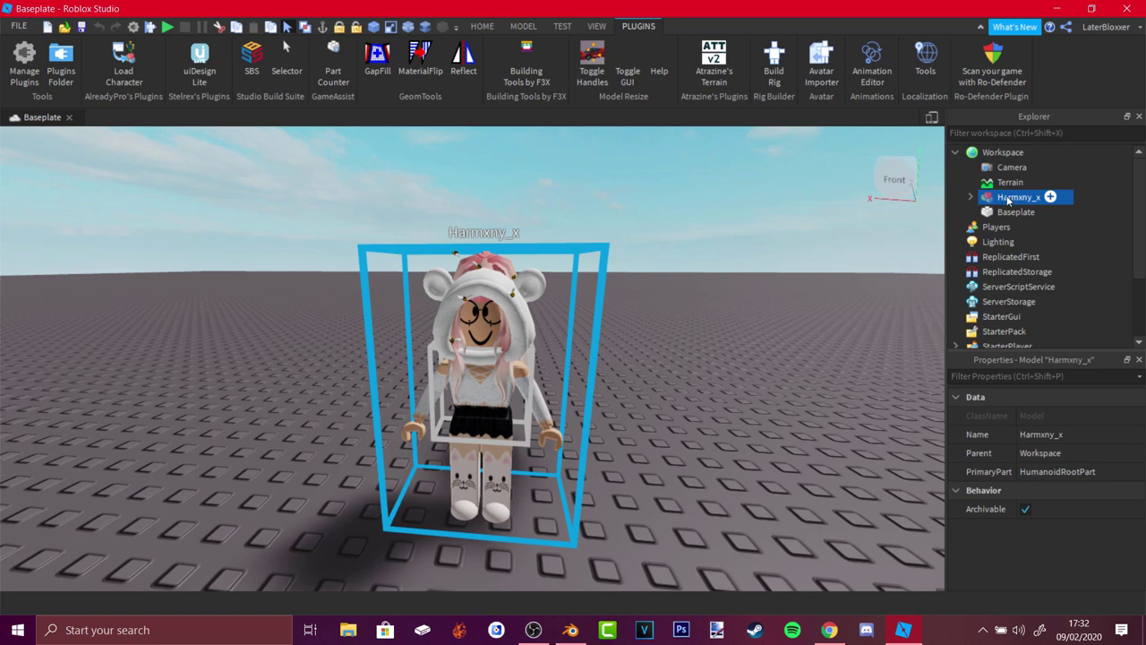
Step: Select the spawned character model and expand its parts in Explorer
{"action": "right_click", "coordinate": [1009, 199]}
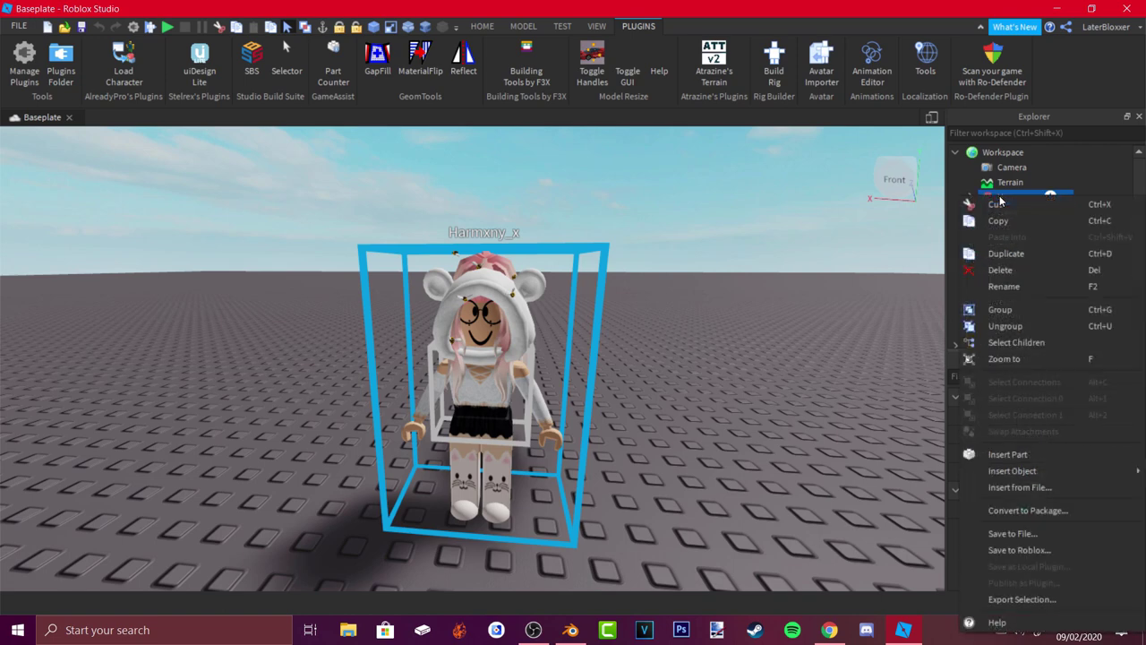
{"action": "left_click", "coordinate": [684, 356]}
{"action": "left_click", "coordinate": [517, 366]}
{"action": "left_click", "coordinate": [970, 197]}
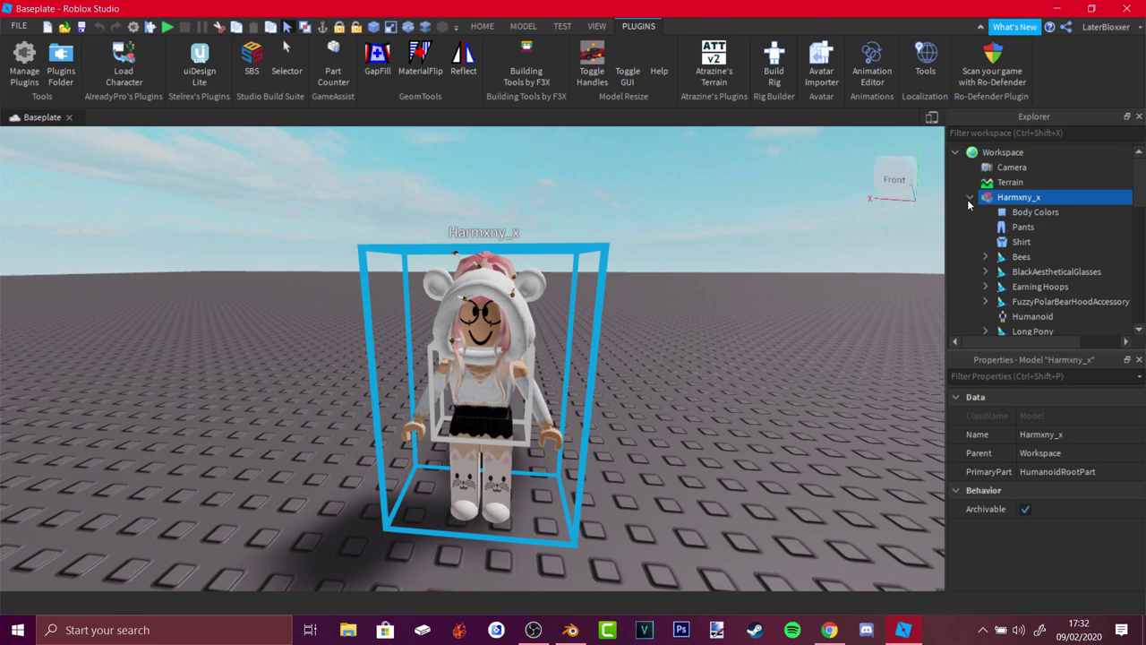
{"action": "scroll", "coordinate": [1029, 224], "scroll_direction": "down", "scroll_amount": 3}
{"action": "scroll", "coordinate": [1014, 184], "scroll_direction": "up", "scroll_amount": 2}
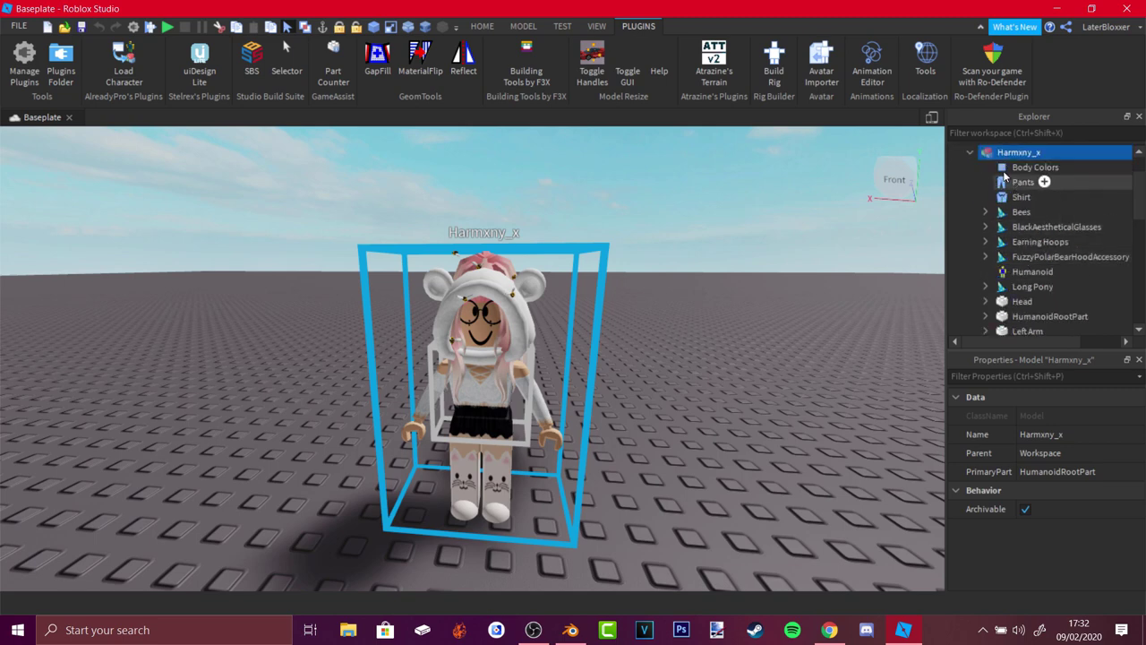
{"action": "scroll", "coordinate": [1014, 183], "scroll_direction": "up", "scroll_amount": 1}
{"action": "left_click", "coordinate": [971, 196]}
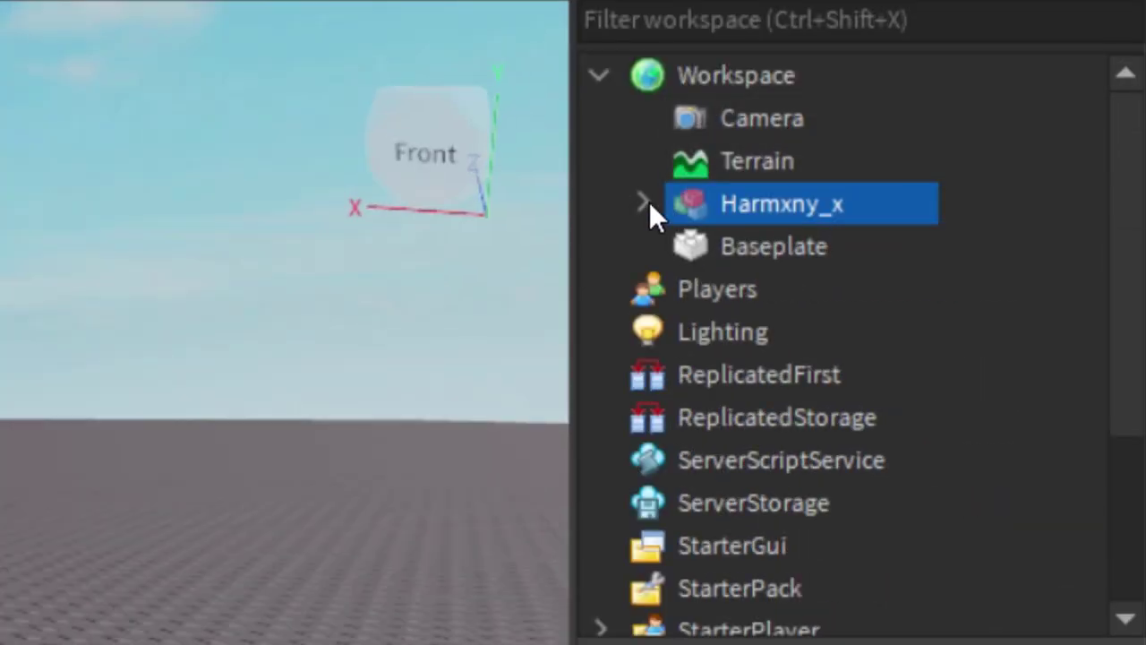
{"action": "left_click", "coordinate": [643, 204]}
{"action": "scroll", "coordinate": [784, 400], "scroll_direction": "down", "scroll_amount": 5}
Step: Select the parts from Torso up to Head and delete them
{"action": "left_click", "coordinate": [763, 502]}
{"action": "left_click", "coordinate": [745, 246], "text": "shift"}
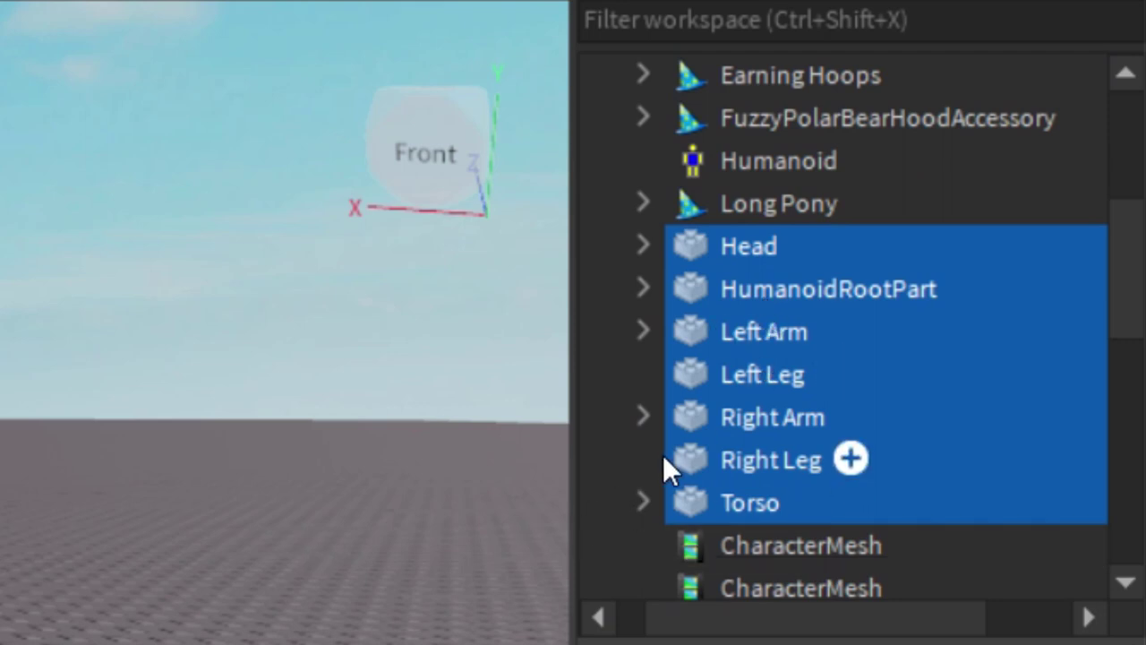
{"action": "right_click", "coordinate": [762, 331]}
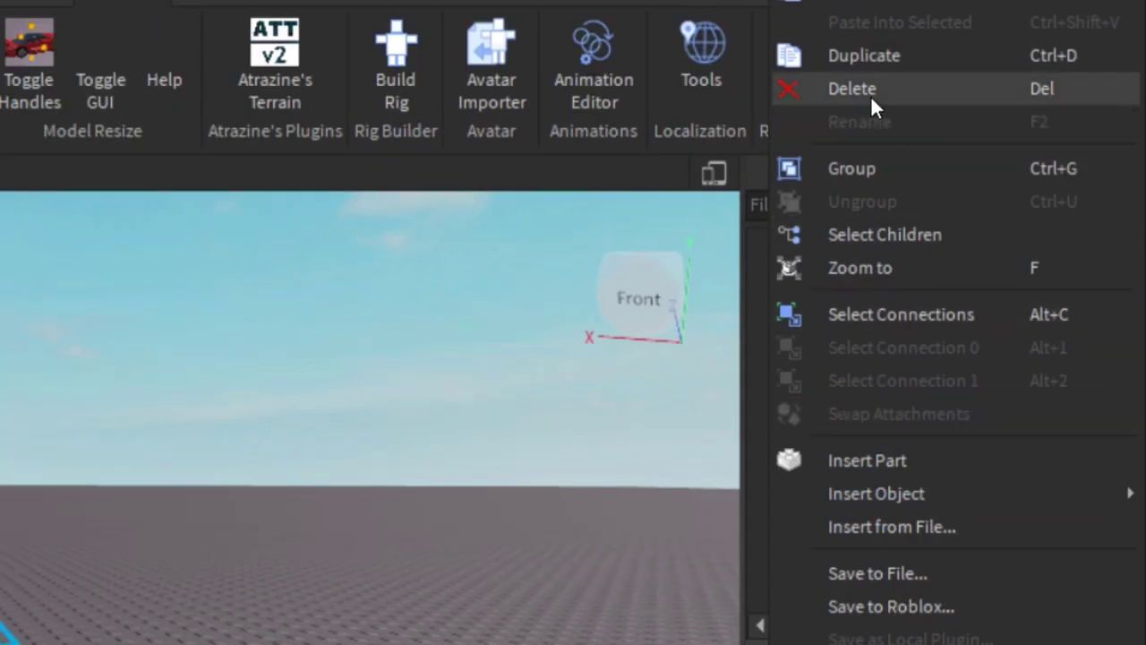
{"action": "left_click", "coordinate": [862, 89]}
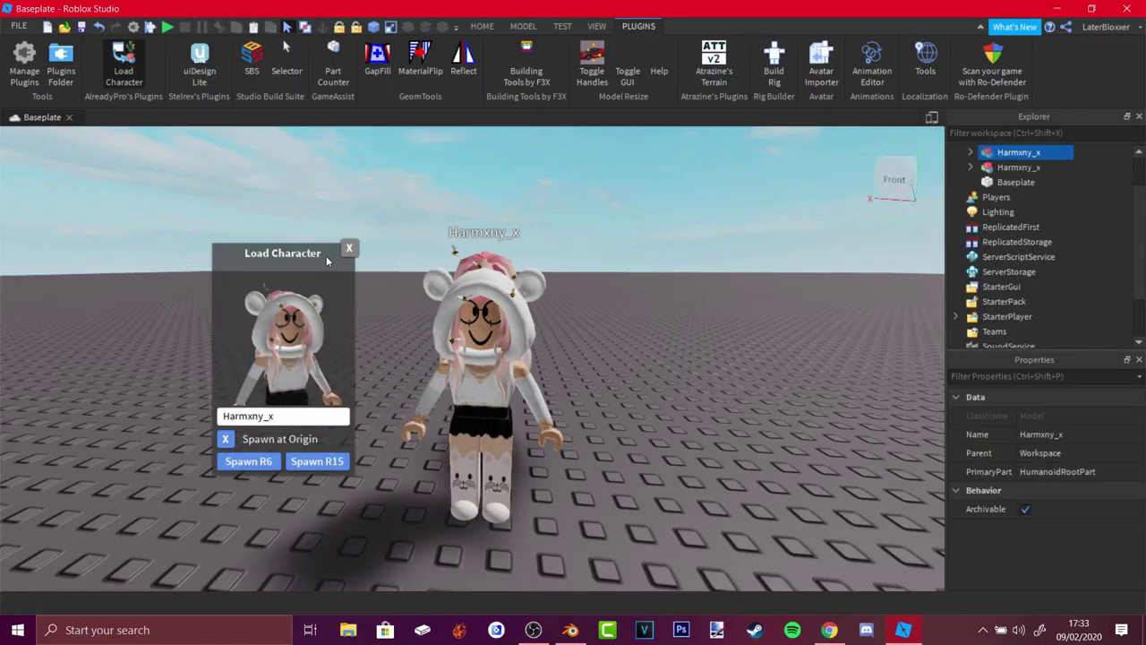
{"action": "left_click", "coordinate": [348, 248]}
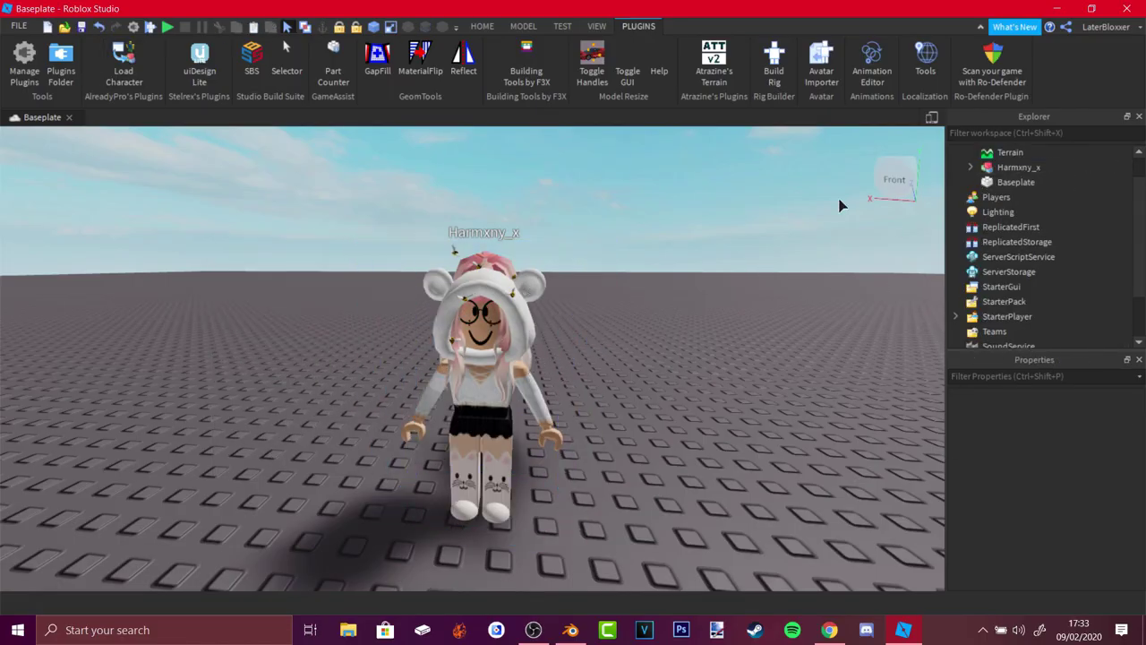
Step: Delete the six body parts from HumanoidRootPart through Torso
{"action": "scroll", "coordinate": [994, 247], "scroll_direction": "up", "scroll_amount": 2}
{"action": "left_click", "coordinate": [971, 197]}
{"action": "scroll", "coordinate": [1039, 228], "scroll_direction": "down", "scroll_amount": 3}
{"action": "left_click", "coordinate": [1039, 228]}
{"action": "left_click", "coordinate": [1022, 300], "text": "shift"}
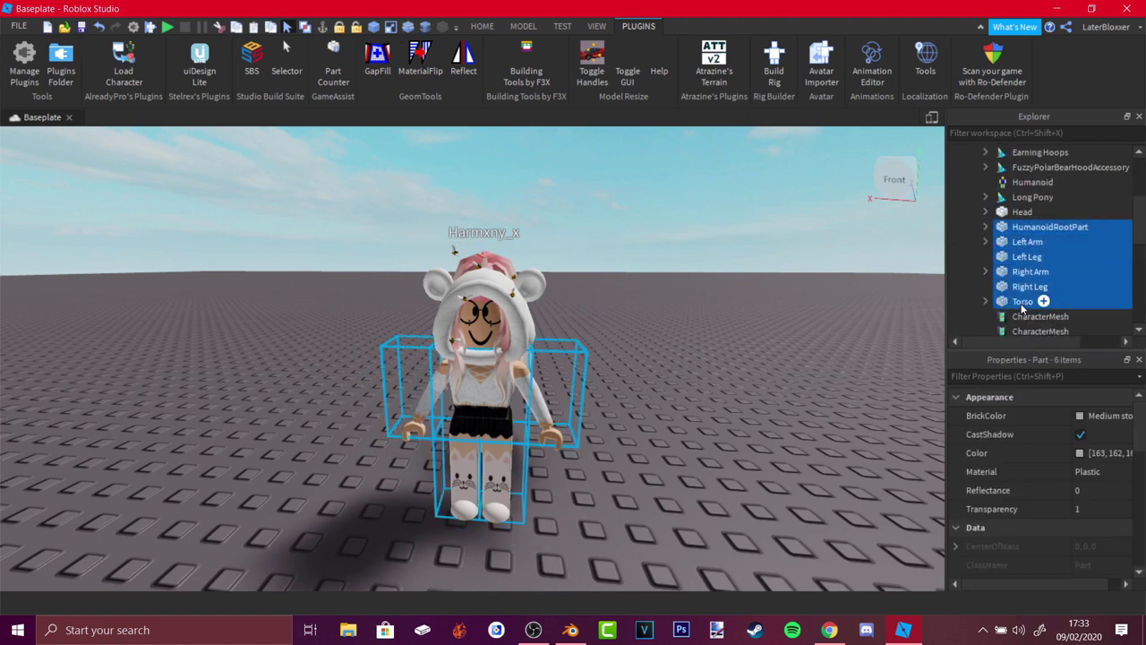
{"action": "right_click", "coordinate": [1010, 232]}
{"action": "left_click", "coordinate": [993, 79]}
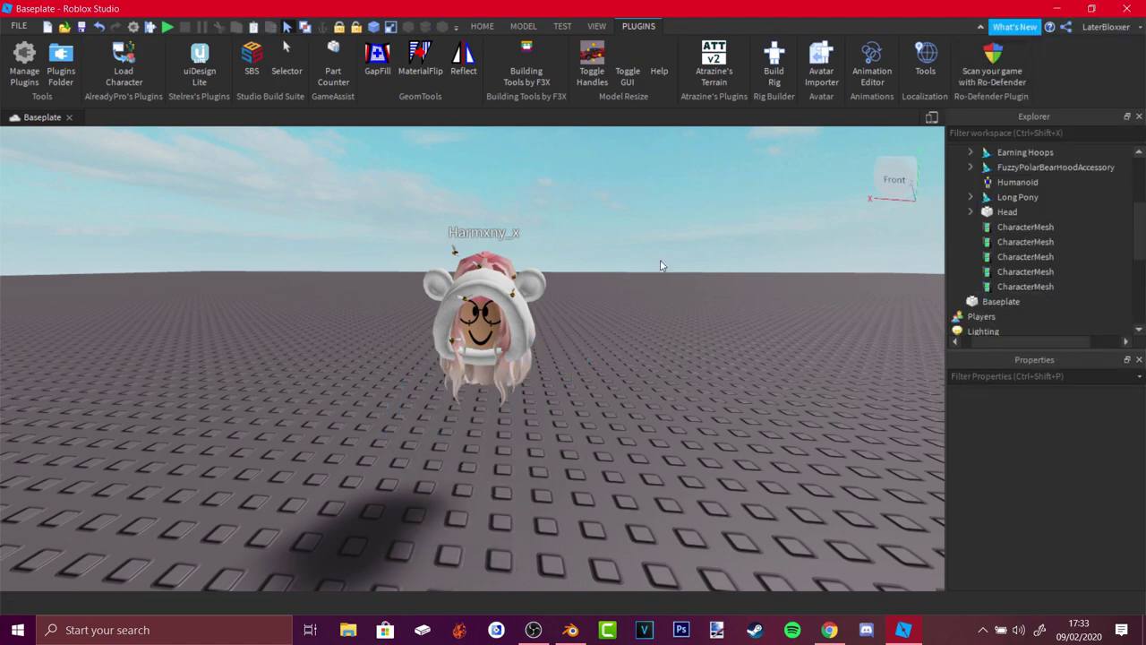
Step: Select the accessories from Bees through FuzzyPolarBearHoodAccessory
{"action": "scroll", "coordinate": [1064, 210], "scroll_direction": "up", "scroll_amount": 3}
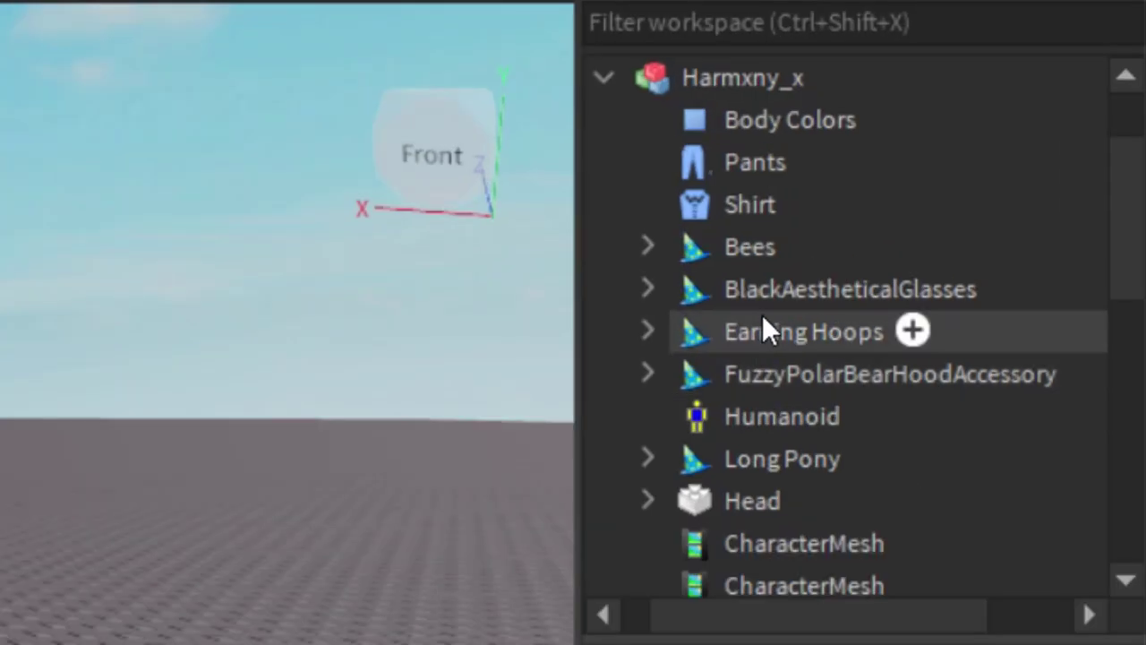
{"action": "left_click", "coordinate": [749, 246]}
{"action": "scroll", "coordinate": [753, 403], "scroll_direction": "up", "scroll_amount": 1}
{"action": "left_click", "coordinate": [753, 490], "text": "shift"}
{"action": "scroll", "coordinate": [753, 490], "scroll_direction": "down", "scroll_amount": 2}
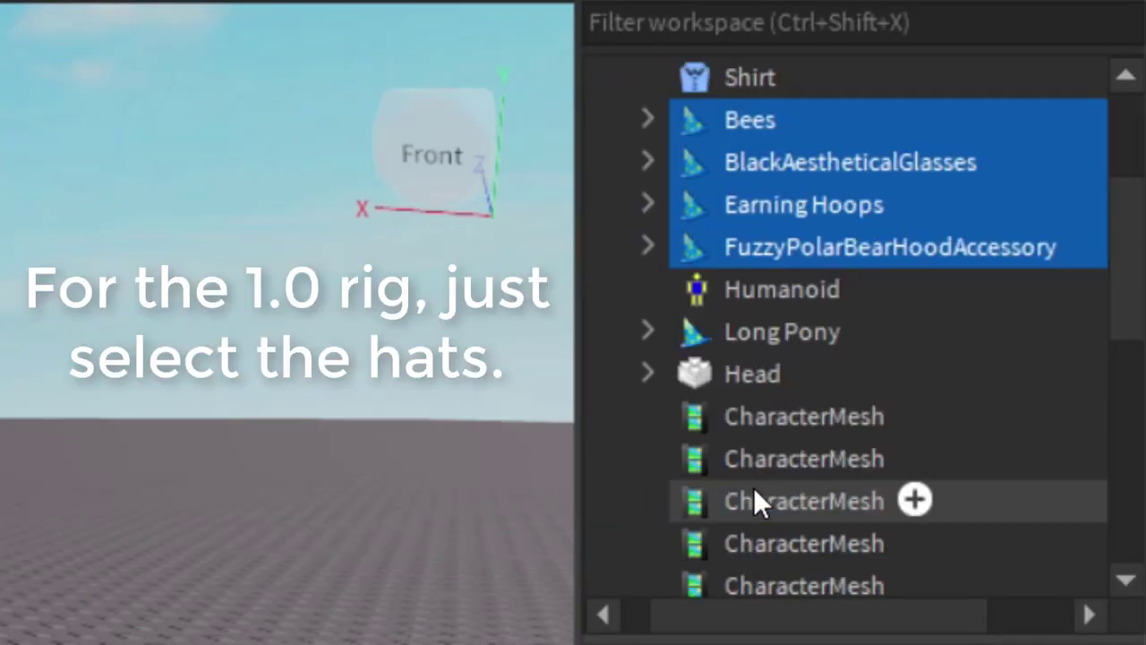
Step: Add the Head to the selected accessories
{"action": "left_click", "coordinate": [735, 380], "text": "ctrl"}
{"action": "scroll", "coordinate": [734, 380], "scroll_direction": "up", "scroll_amount": 2}
{"action": "scroll", "coordinate": [739, 371], "scroll_direction": "down", "scroll_amount": 1}
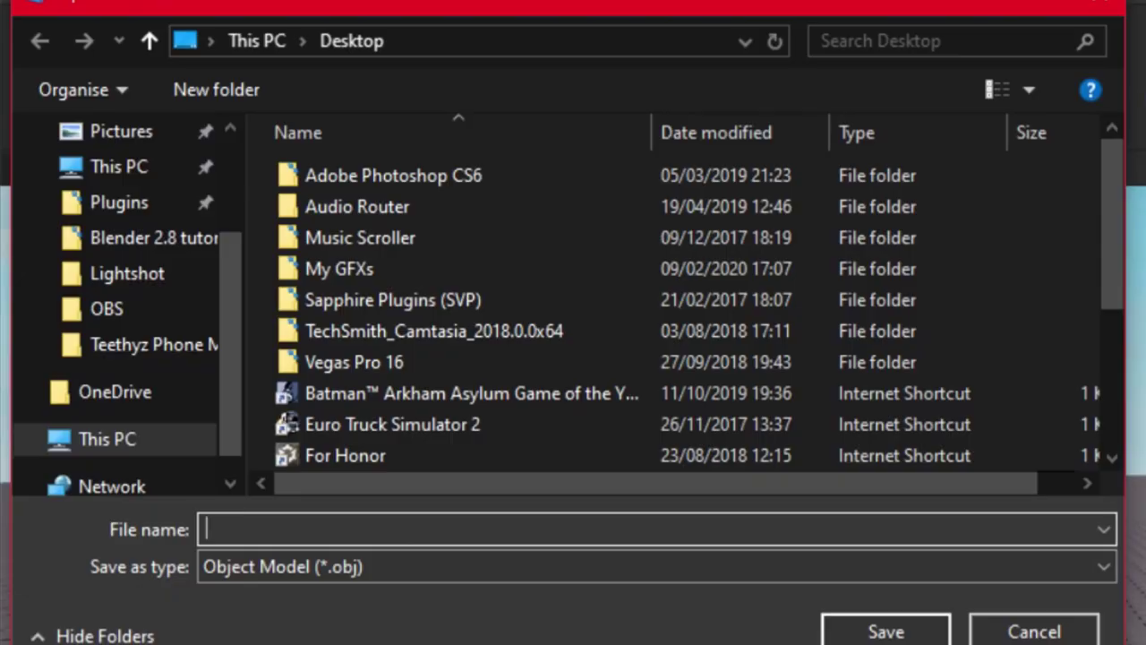
Step: Save the OBJ into My GFXs > Blender 2.8 tutorial gfx, named after the avatar's username
{"action": "double_click", "coordinate": [377, 272]}
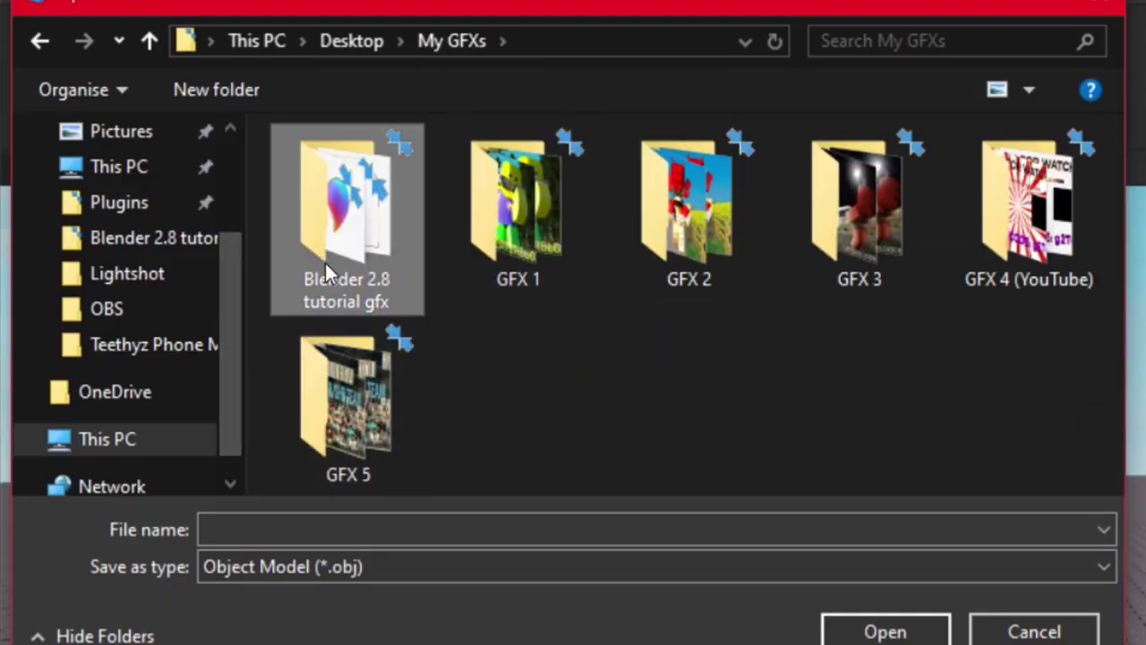
{"action": "double_click", "coordinate": [326, 262]}
{"action": "left_click", "coordinate": [332, 527]}
{"action": "type", "text": "Haem"}
{"action": "key", "text": "BackSpace"}
{"action": "key", "text": "BackSpace"}
{"action": "type", "text": "rmxn"}
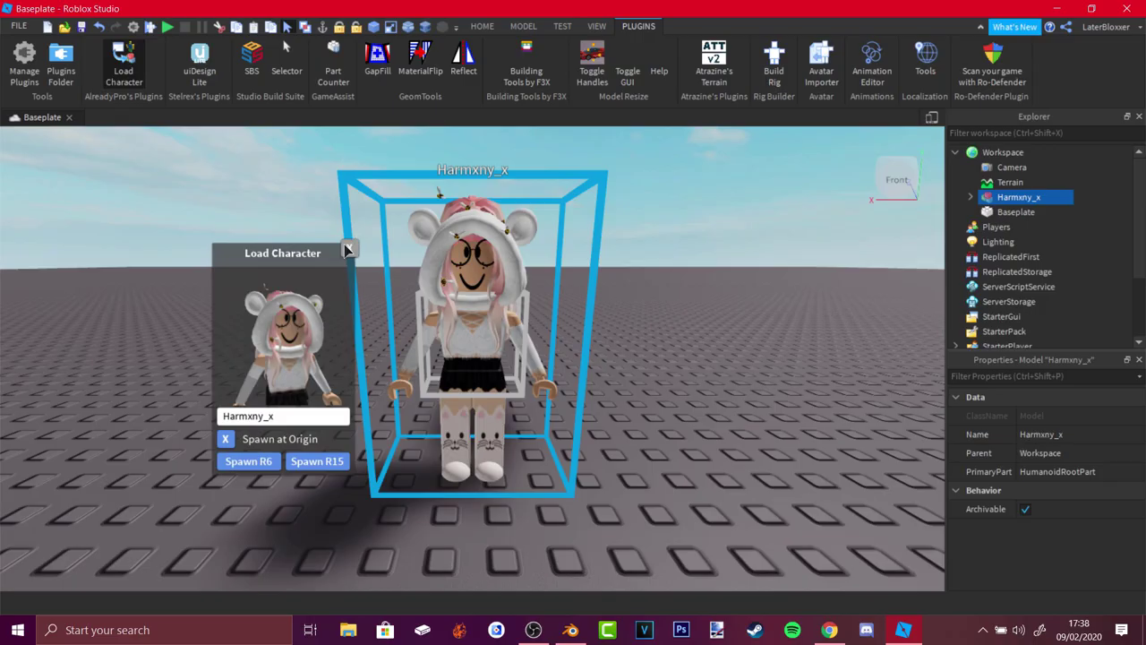
{"action": "left_click", "coordinate": [351, 247]}
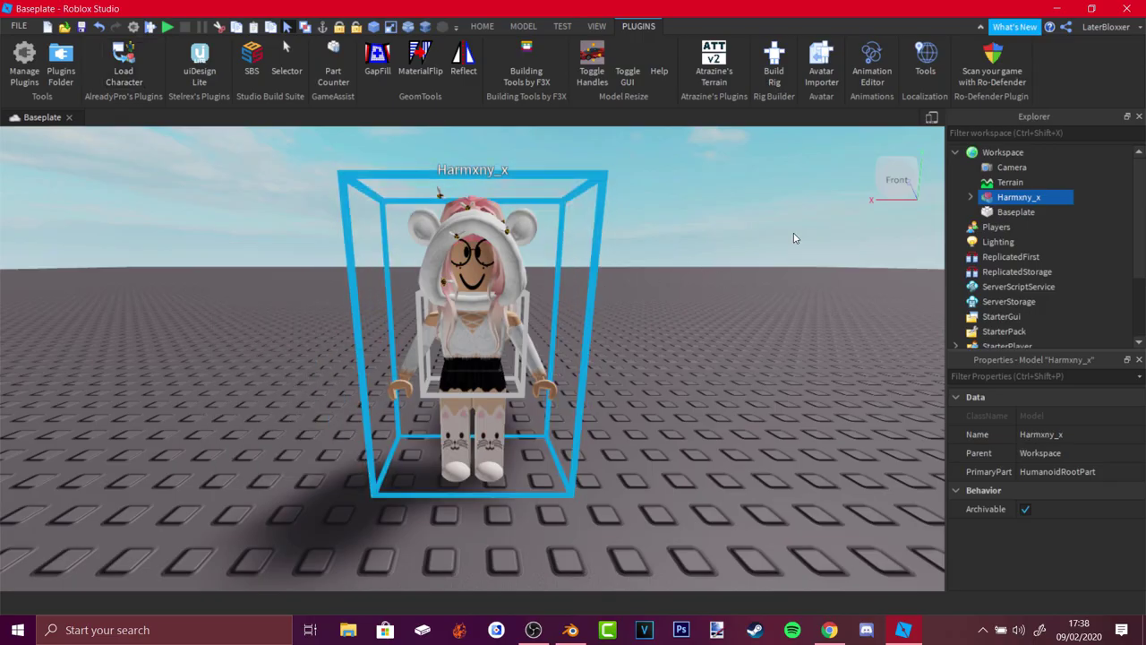
Step: Export the character model as OBJ to Blender 2.8 tutorial gfx, named after the username plus '_x1'
{"action": "left_click", "coordinate": [972, 197]}
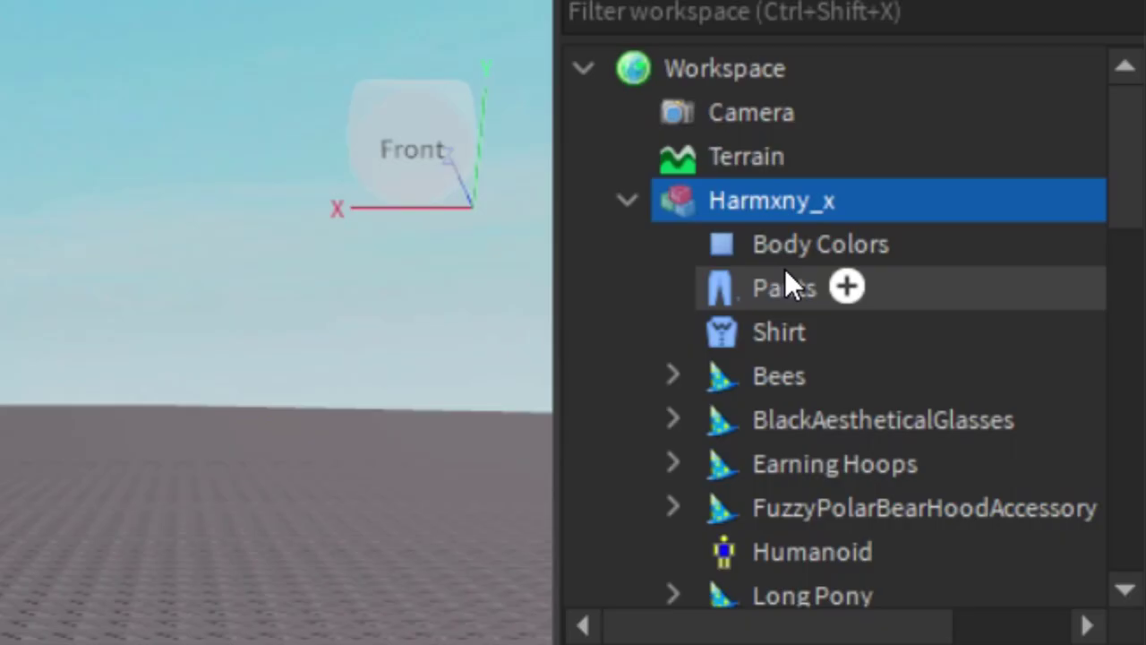
{"action": "right_click", "coordinate": [733, 214]}
{"action": "left_click", "coordinate": [774, 580]}
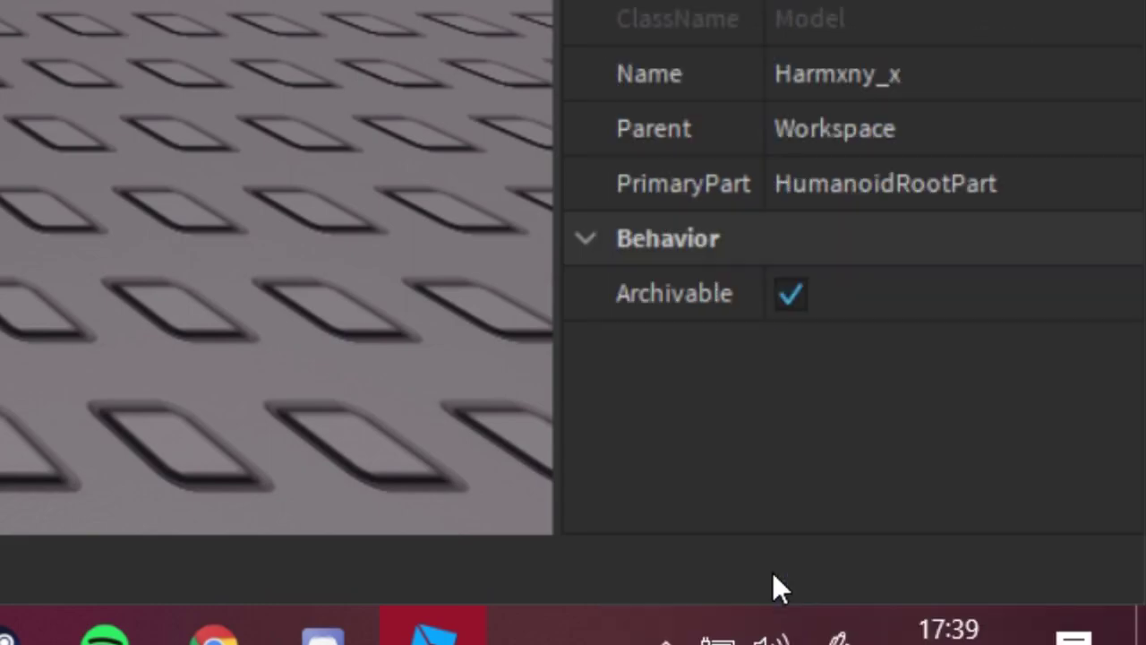
{"action": "double_click", "coordinate": [389, 286]}
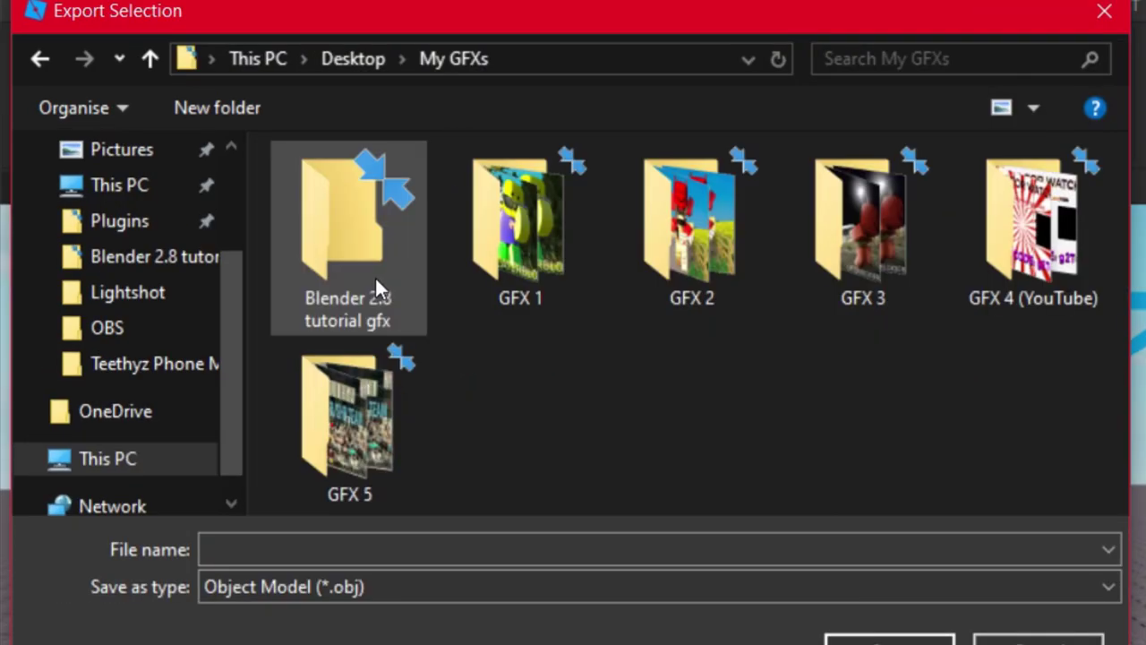
{"action": "double_click", "coordinate": [366, 256]}
{"action": "left_click", "coordinate": [318, 552]}
{"action": "type", "text": "Harmxny+"}
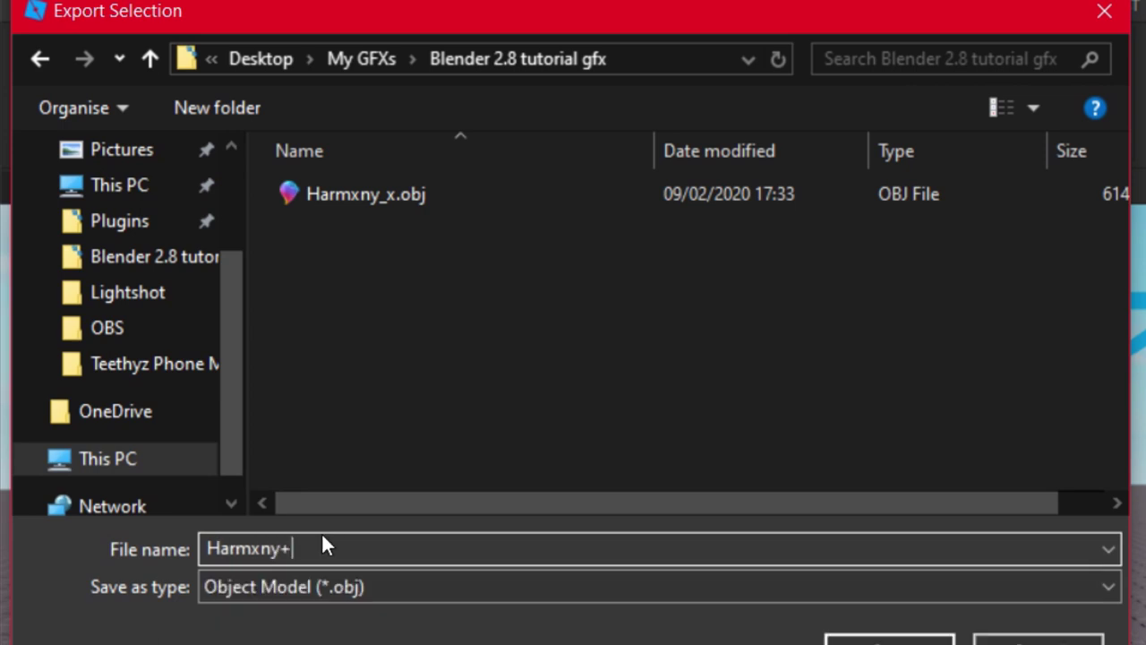
{"action": "key", "text": "BackSpace"}
{"action": "type", "text": "_x1"}
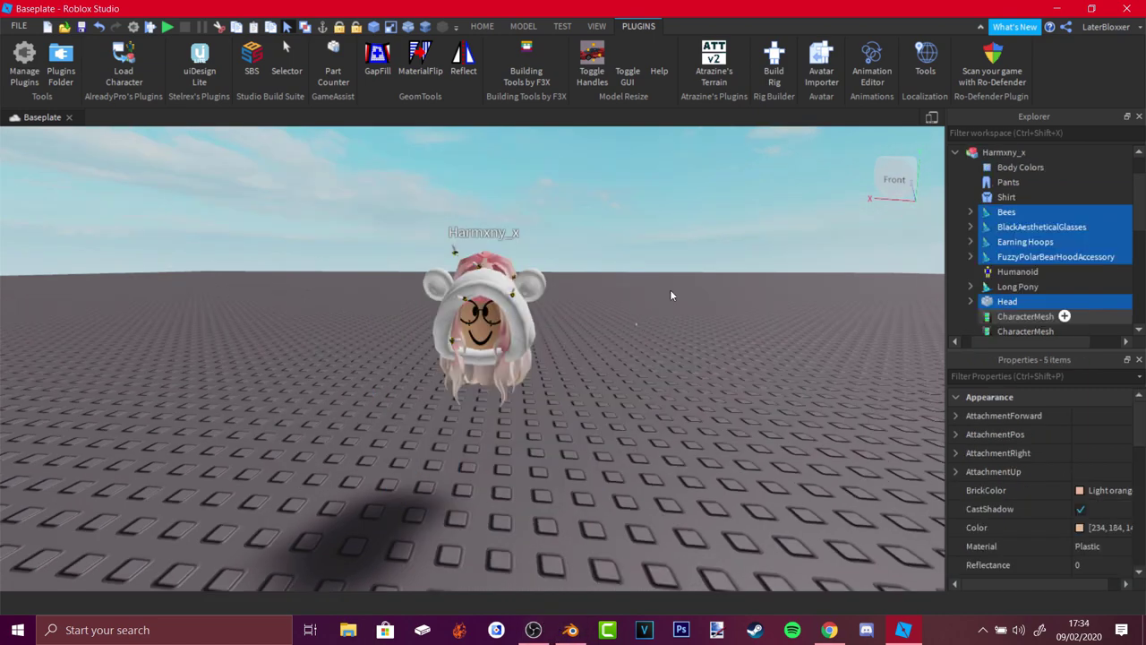
Step: Close Roblox Studio without saving the changes to Baseplate
{"action": "left_click", "coordinate": [1134, 11]}
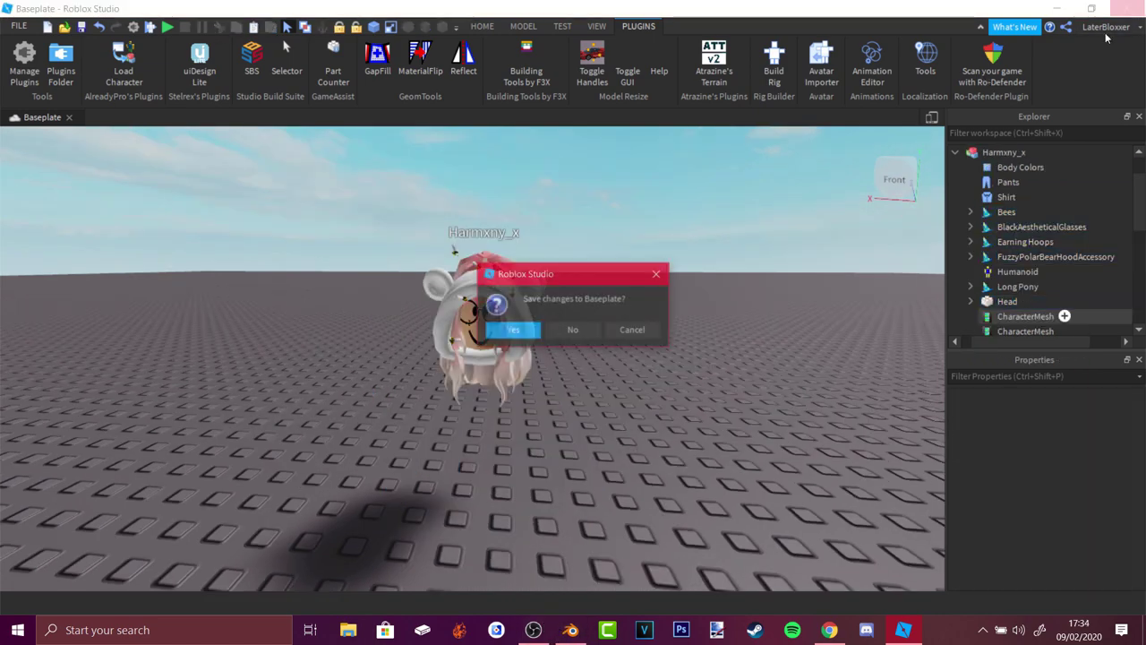
{"action": "left_click", "coordinate": [573, 328]}
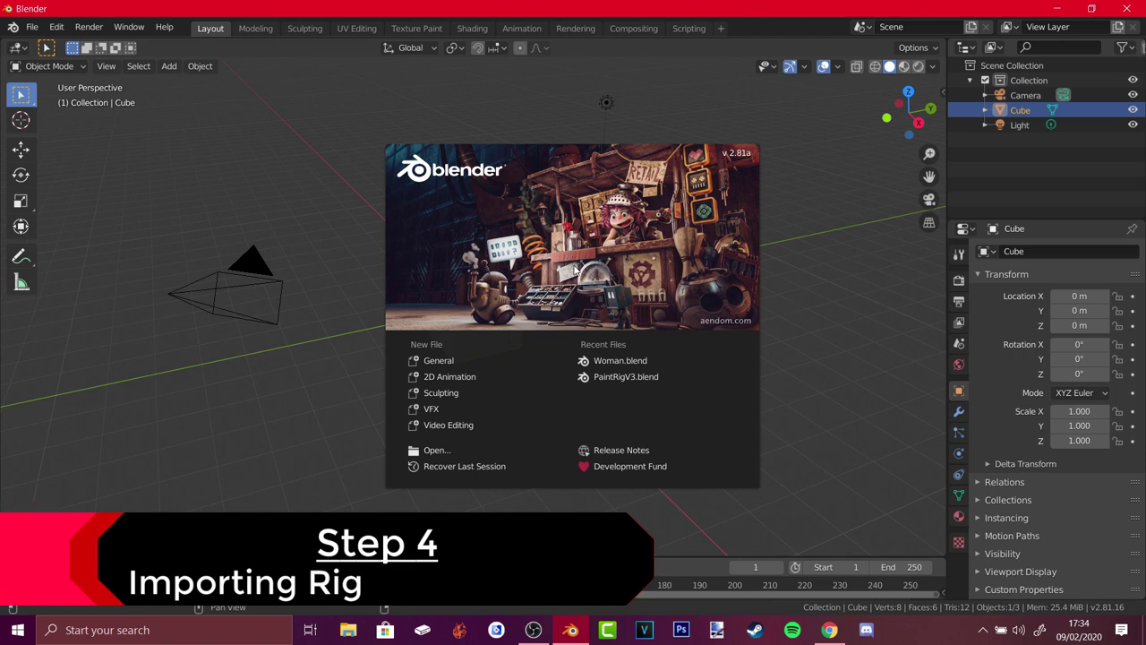
{"action": "left_click", "coordinate": [618, 313]}
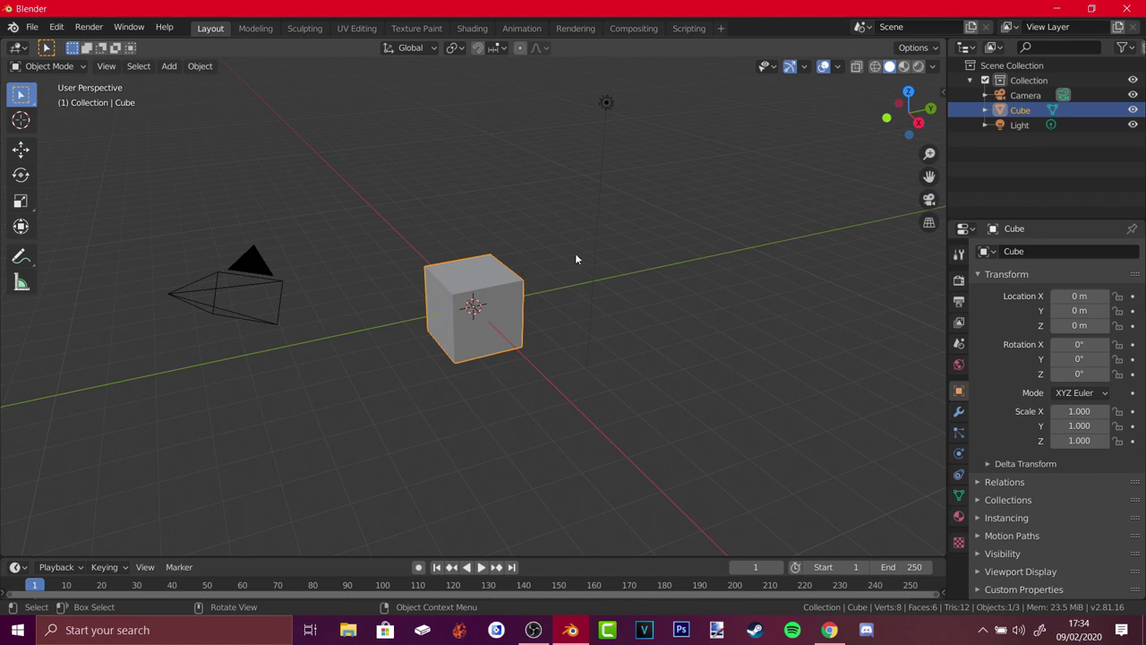
{"action": "middle_click_drag", "start_coordinate": [568, 300], "coordinate": [624, 310]}
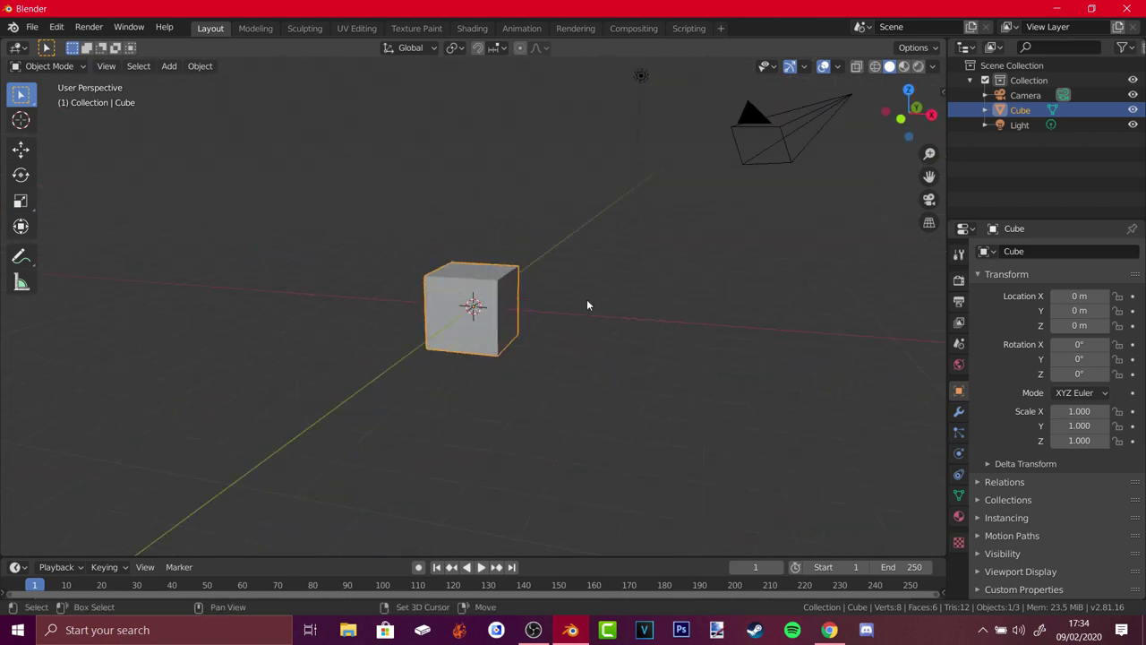
{"action": "middle_click_drag", "start_coordinate": [570, 320], "coordinate": [541, 342]}
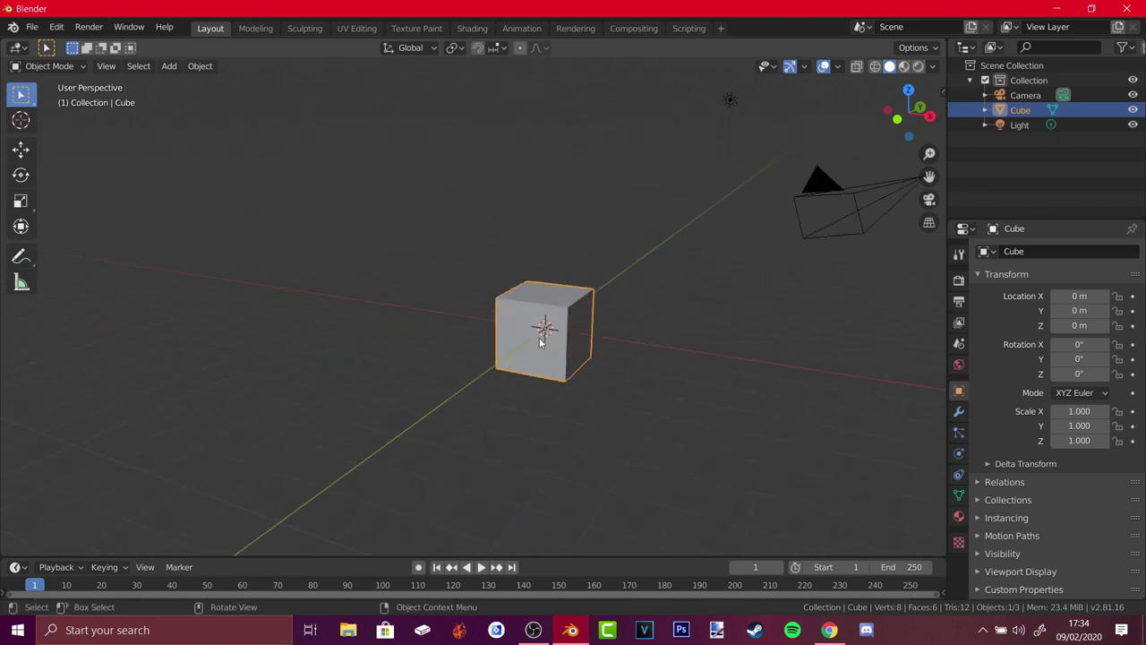
{"action": "scroll", "coordinate": [486, 306], "scroll_direction": "up", "scroll_amount": 4}
{"action": "scroll", "coordinate": [486, 308], "scroll_direction": "down", "scroll_amount": 1}
{"action": "scroll", "coordinate": [494, 328], "scroll_direction": "down", "scroll_amount": 5}
{"action": "scroll", "coordinate": [496, 330], "scroll_direction": "down", "scroll_amount": 3}
{"action": "scroll", "coordinate": [538, 313], "scroll_direction": "up", "scroll_amount": 3}
{"action": "left_click", "coordinate": [532, 309]}
{"action": "scroll", "coordinate": [532, 309], "scroll_direction": "down", "scroll_amount": 2}
{"action": "scroll", "coordinate": [532, 269], "scroll_direction": "up", "scroll_amount": 8}
{"action": "scroll", "coordinate": [532, 260], "scroll_direction": "down", "scroll_amount": 7}
{"action": "scroll", "coordinate": [541, 254], "scroll_direction": "up", "scroll_amount": 3}
{"action": "scroll", "coordinate": [541, 259], "scroll_direction": "down", "scroll_amount": 4}
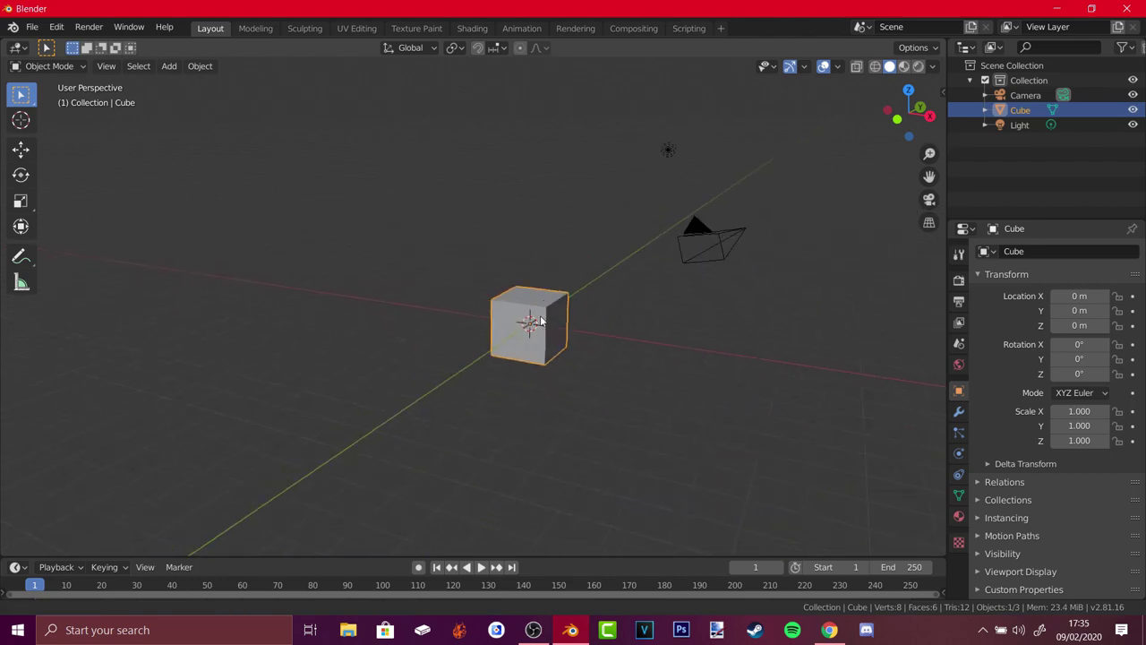
{"action": "scroll", "coordinate": [531, 293], "scroll_direction": "up", "scroll_amount": 1}
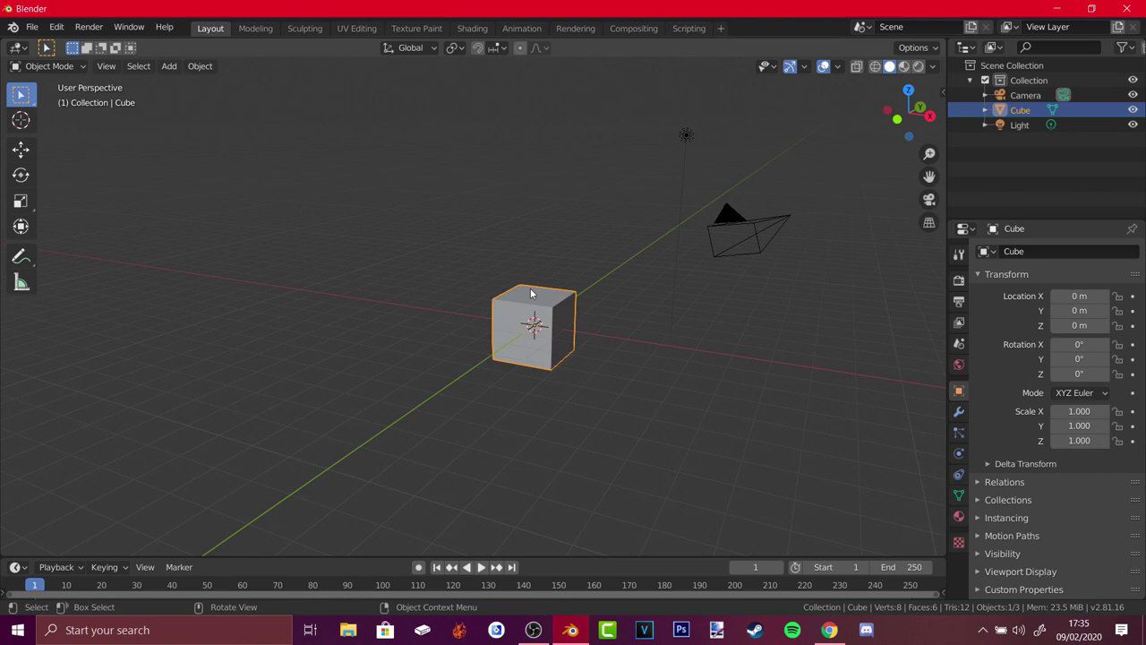
{"action": "key", "text": "shift"}
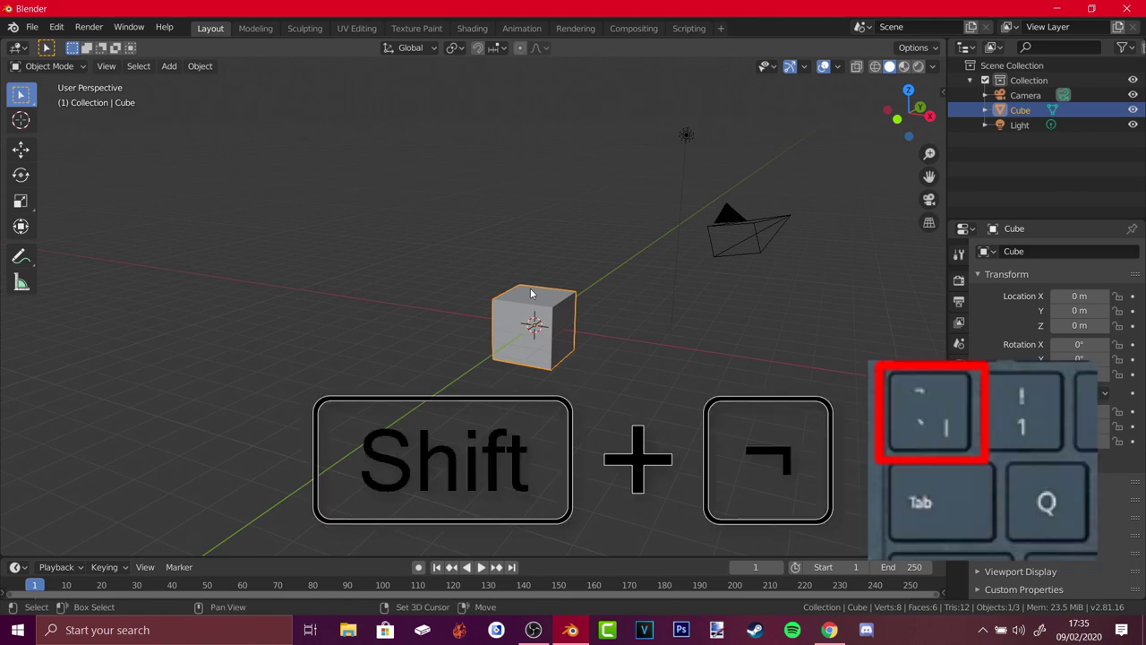
{"action": "key", "text": "shift+grave"}
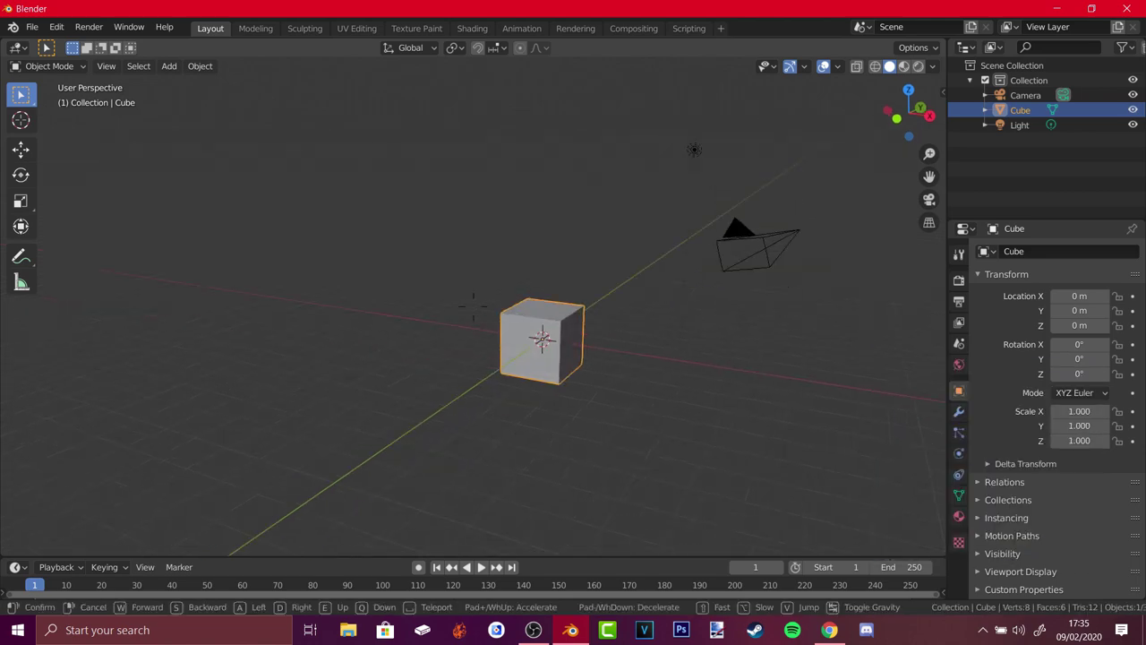
{"action": "key", "text": "w"}
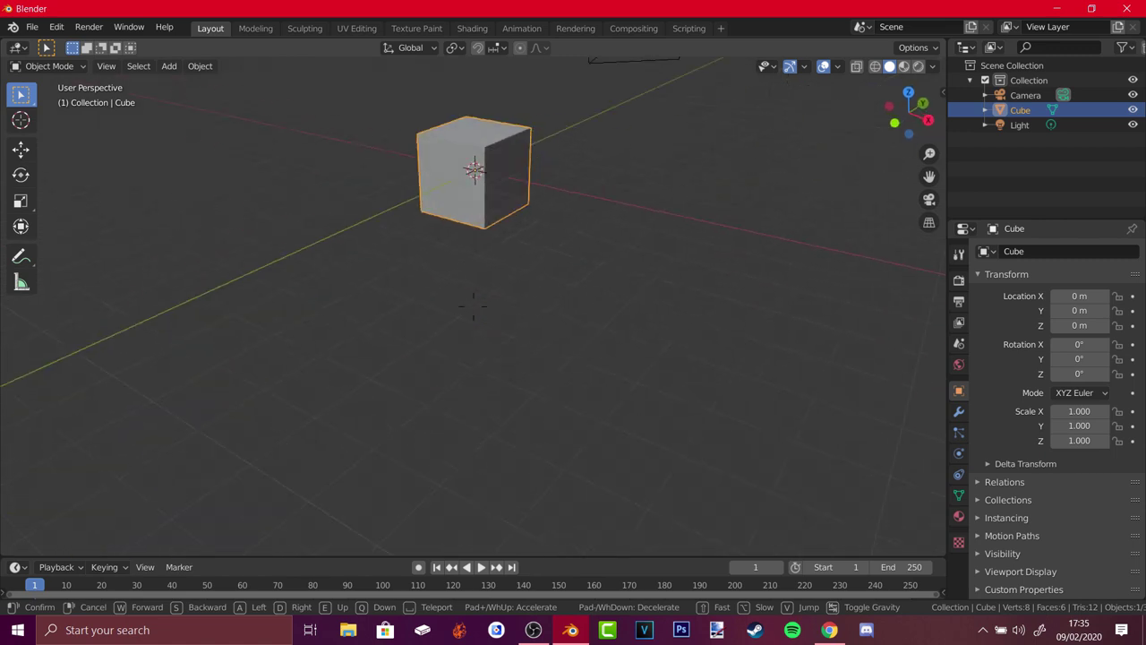
{"action": "key", "text": "w"}
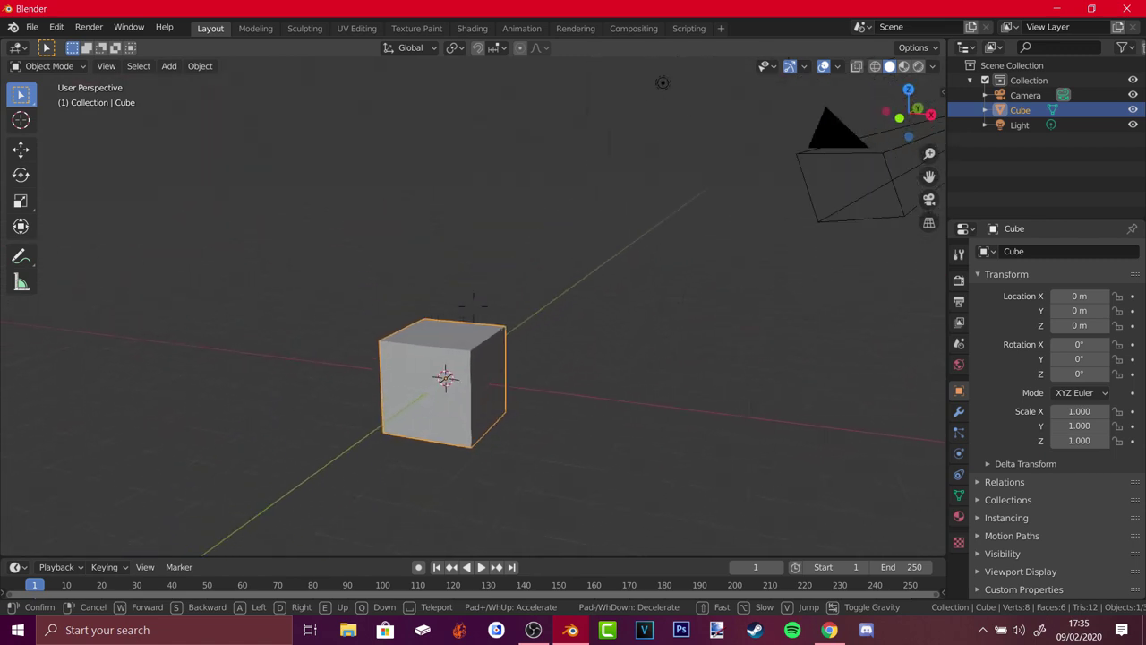
{"action": "key", "text": "s"}
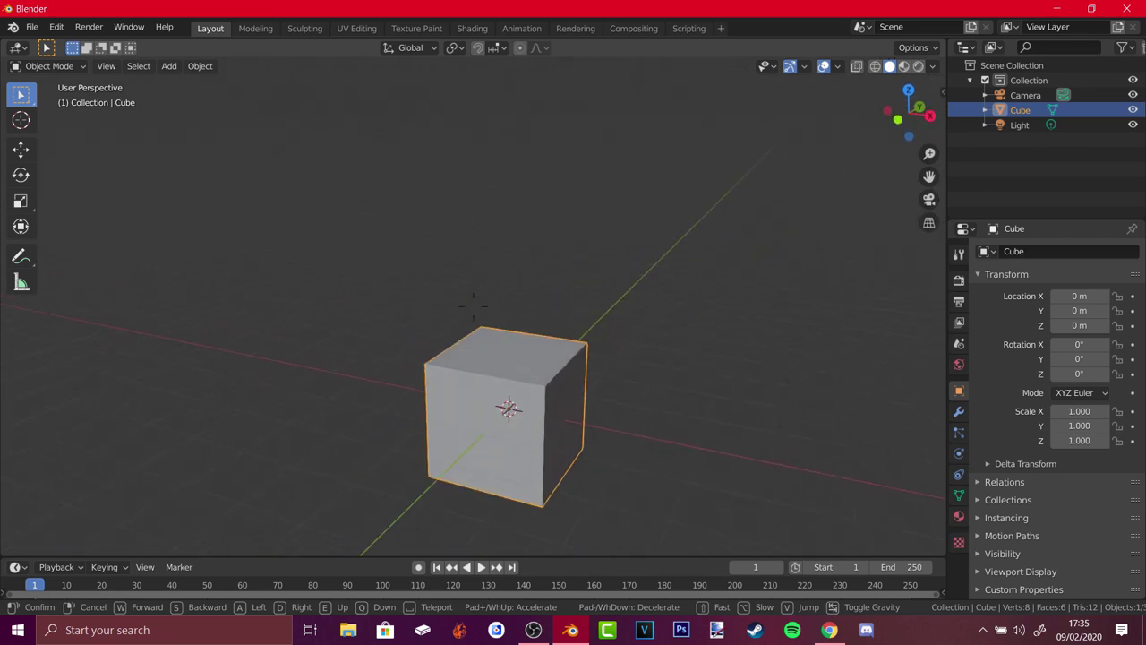
{"action": "left_click", "coordinate": [655, 297]}
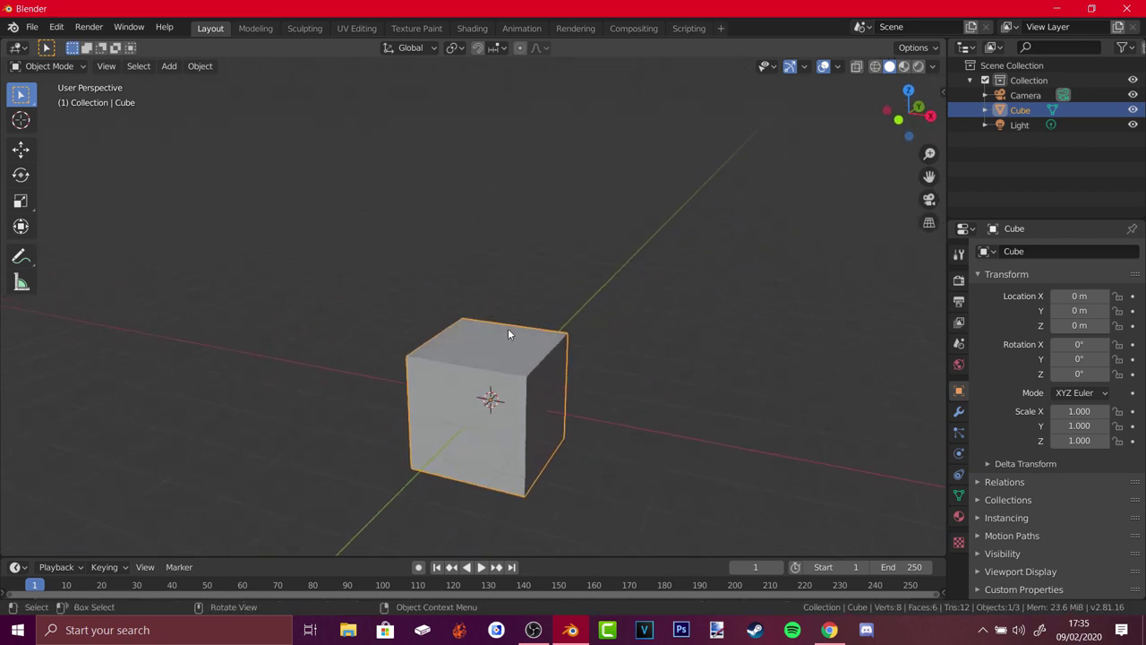
{"action": "middle_click_drag", "start_coordinate": [482, 289], "coordinate": [378, 304]}
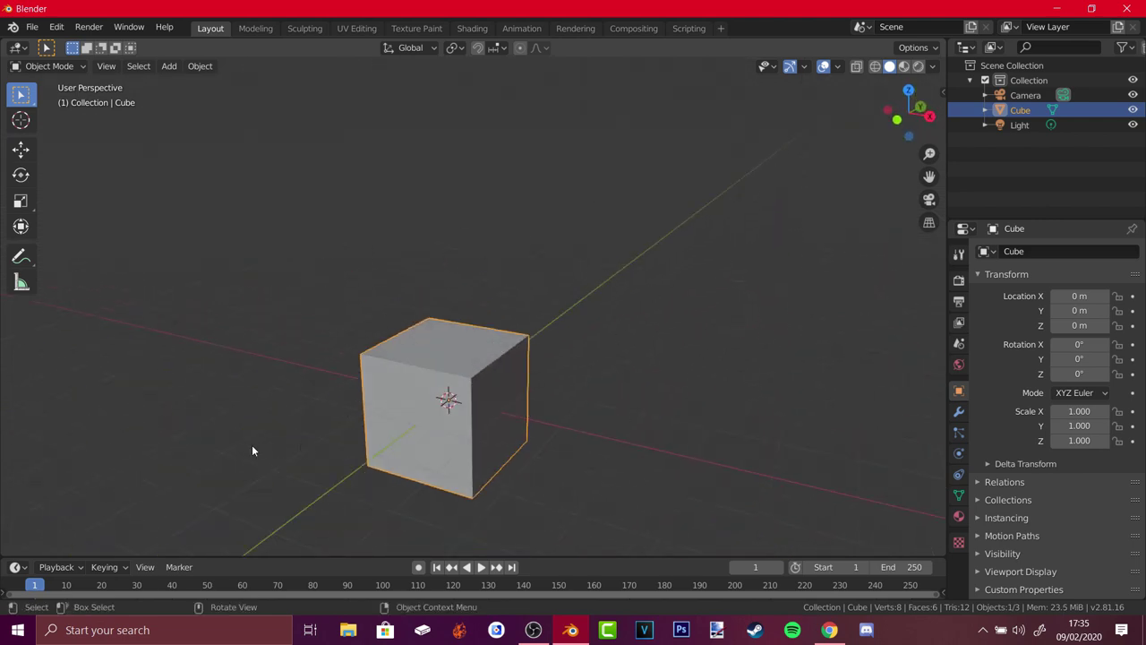
{"action": "scroll", "coordinate": [353, 263], "scroll_direction": "down", "scroll_amount": 6}
{"action": "scroll", "coordinate": [553, 316], "scroll_direction": "up", "scroll_amount": 3}
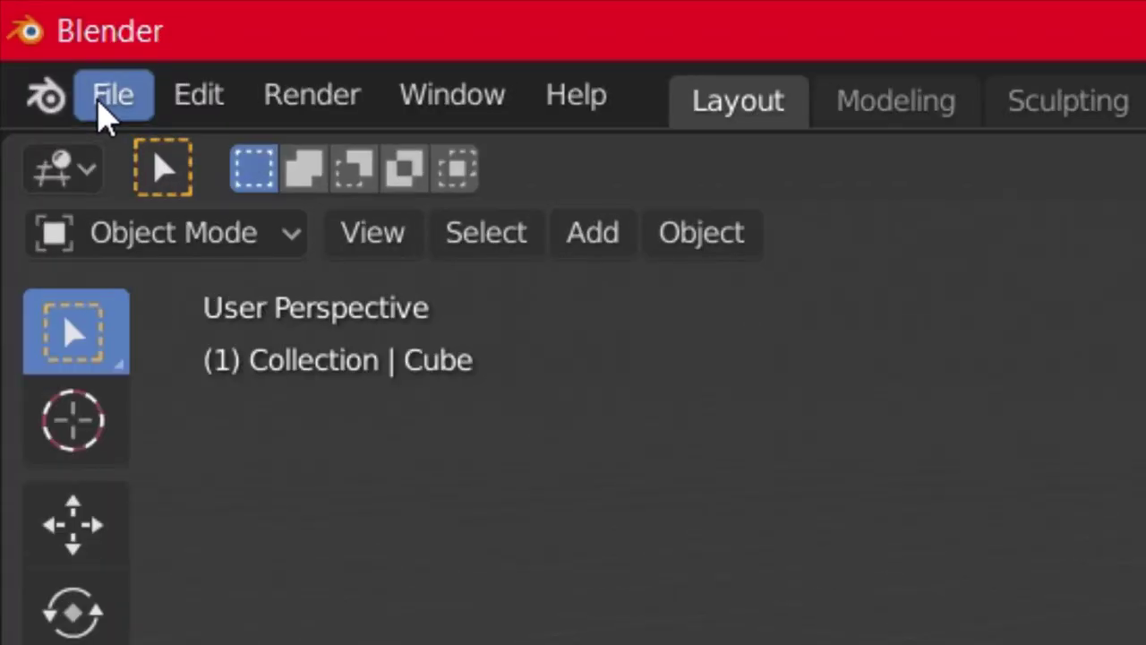
Step: Open the Woman.blend rig file
{"action": "left_click", "coordinate": [31, 28]}
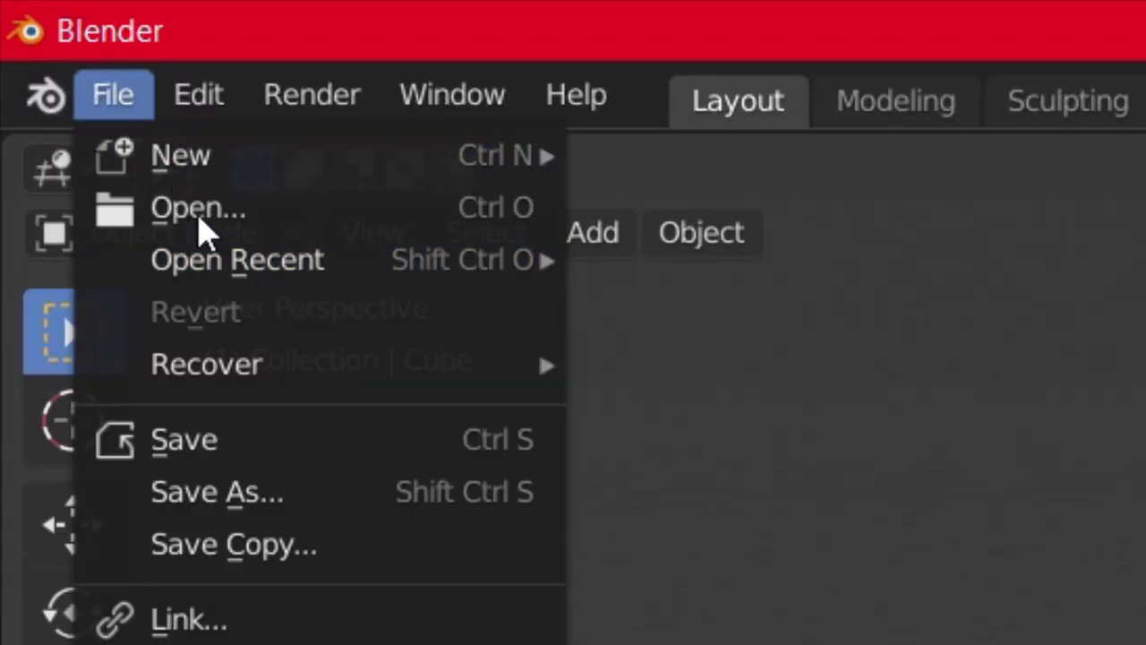
{"action": "left_click", "coordinate": [205, 219]}
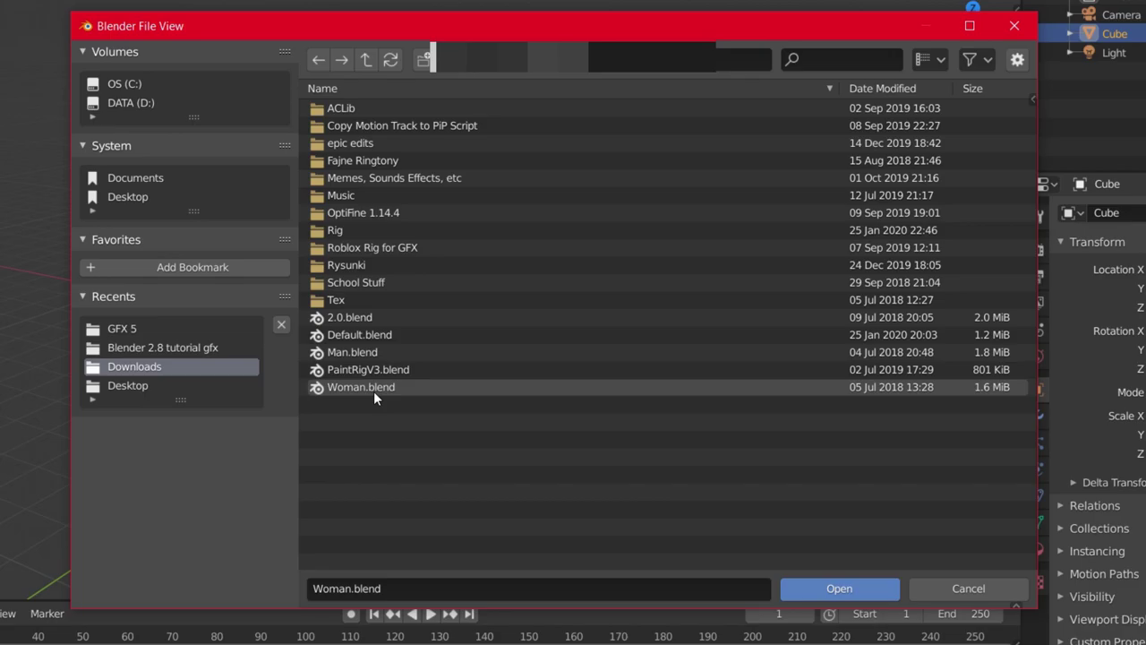
{"action": "double_click", "coordinate": [373, 390]}
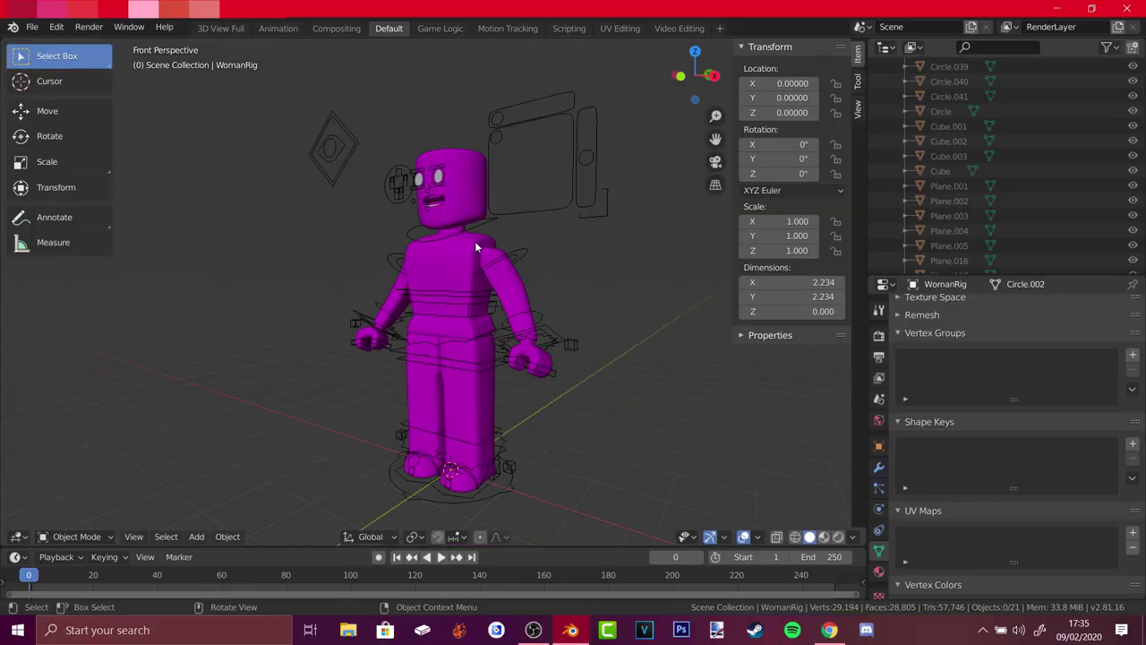
Step: Delete both of the character's eyes
{"action": "middle_click_drag", "start_coordinate": [476, 247], "coordinate": [463, 223]}
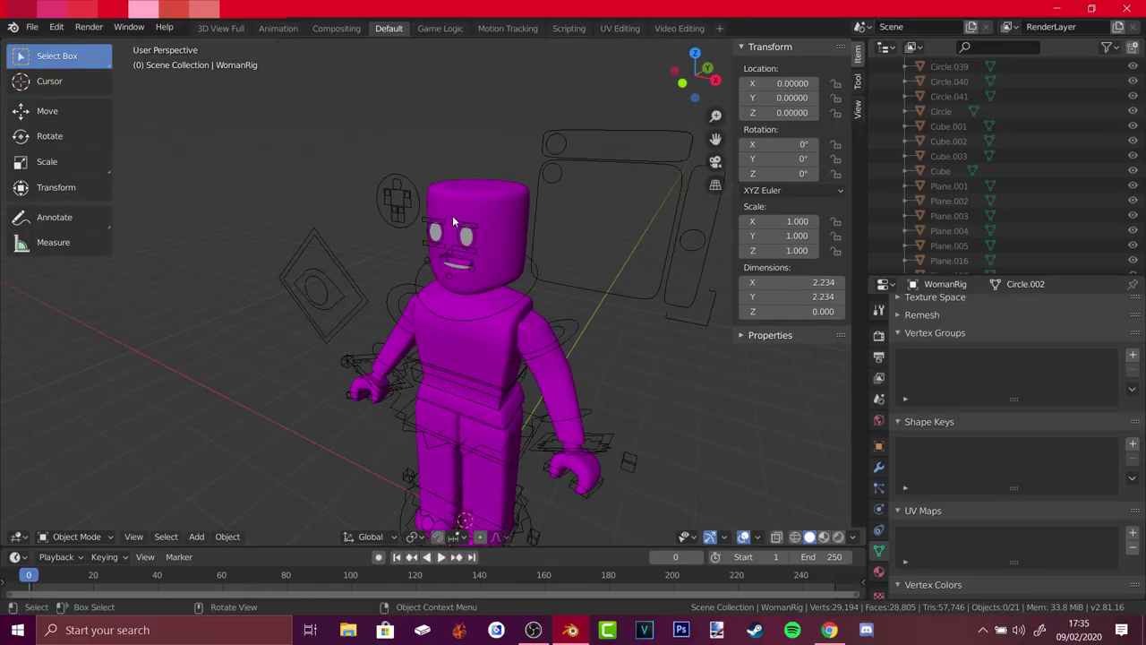
{"action": "left_click", "coordinate": [466, 238]}
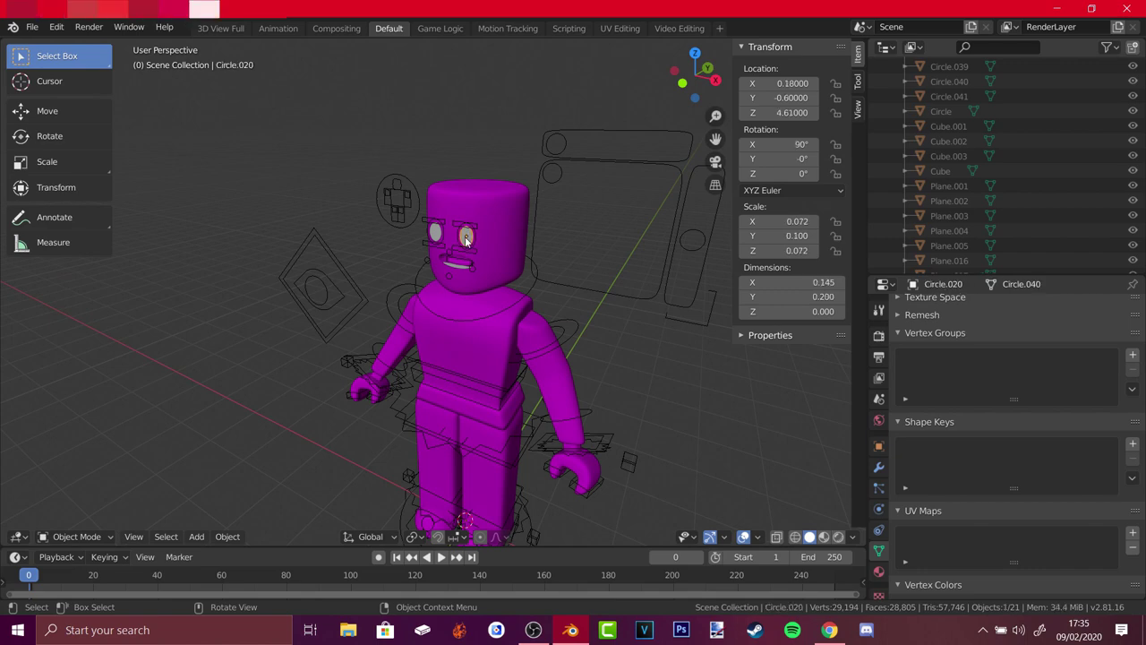
{"action": "key", "text": "x"}
{"action": "left_click", "coordinate": [430, 241]}
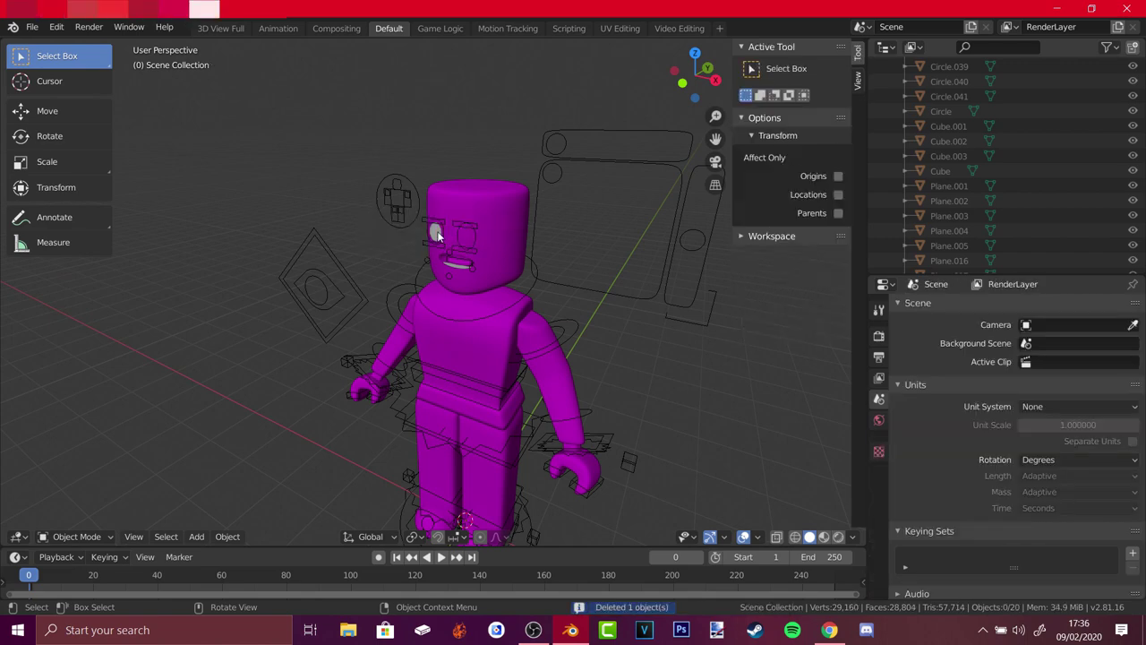
{"action": "left_click", "coordinate": [439, 236]}
{"action": "key", "text": "x"}
{"action": "left_click", "coordinate": [439, 233]}
{"action": "left_click", "coordinate": [458, 265]}
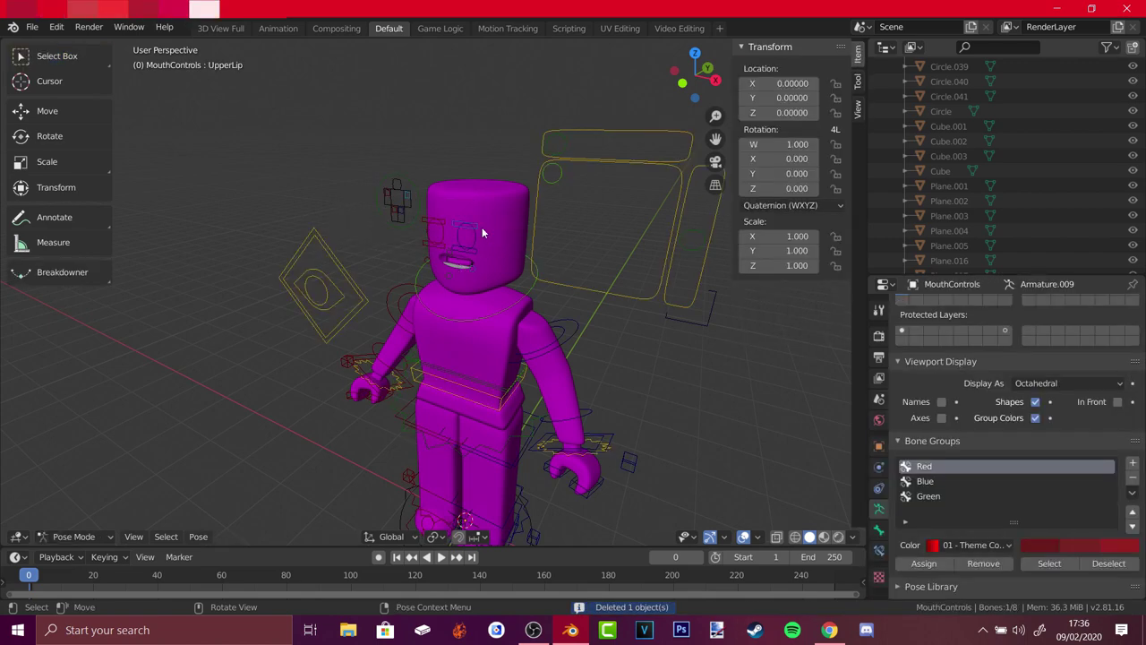
Step: Delete the head mesh and the small cube above the neck
{"action": "left_click", "coordinate": [482, 230]}
{"action": "key", "text": "x"}
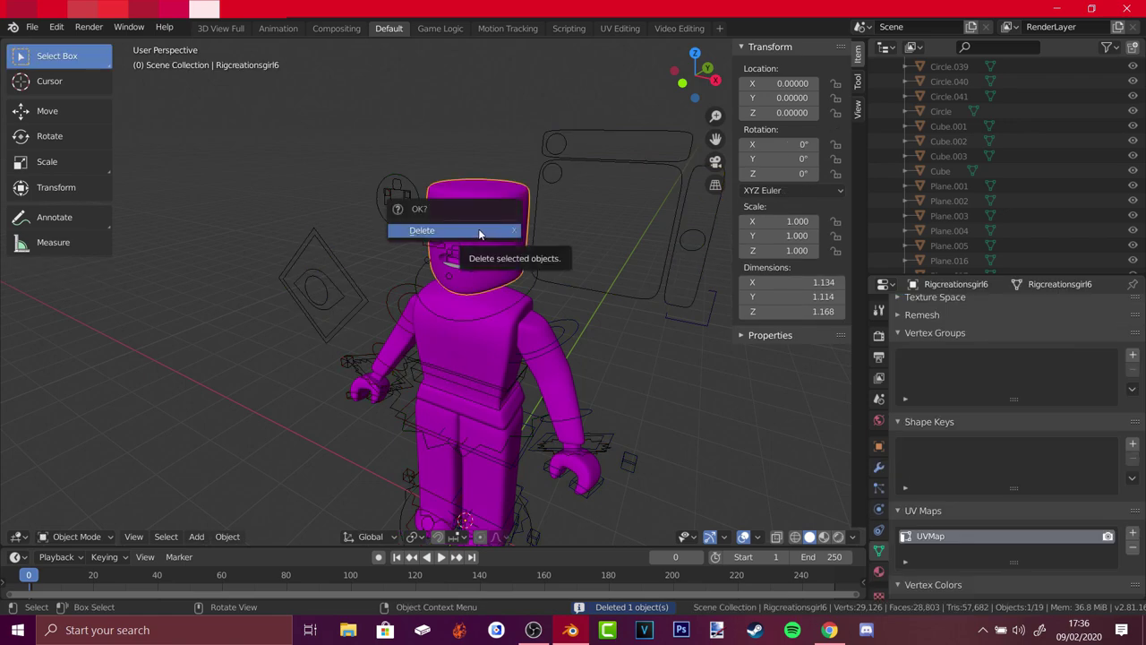
{"action": "left_click", "coordinate": [478, 230]}
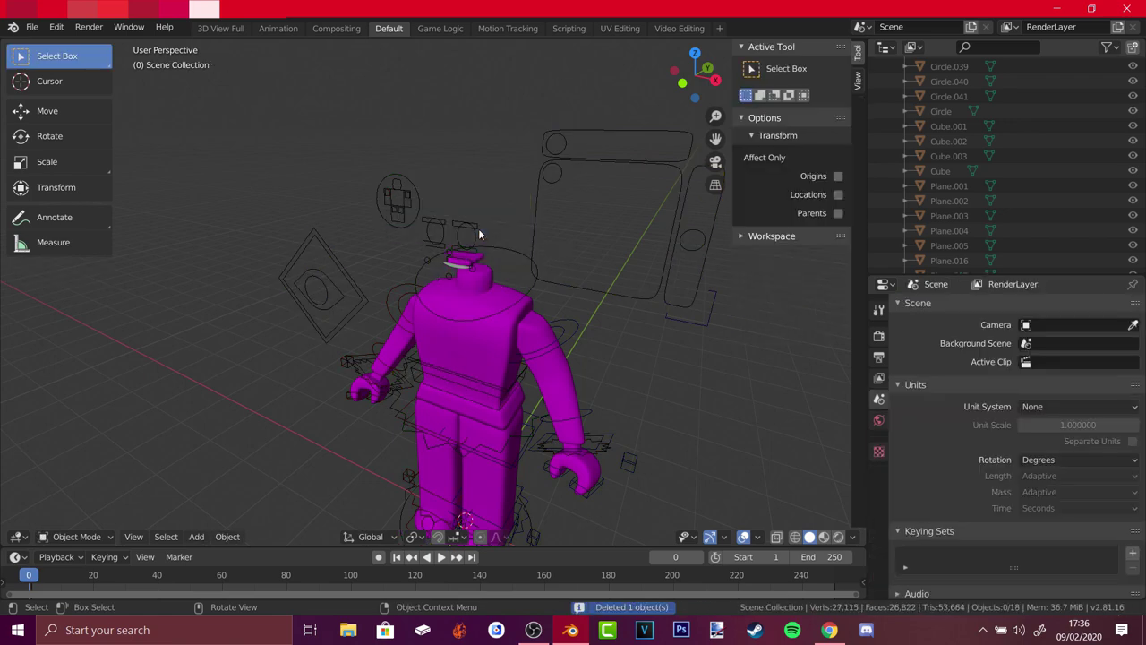
{"action": "key", "text": "x"}
{"action": "middle_click_drag", "start_coordinate": [469, 225], "coordinate": [460, 272]}
{"action": "left_click", "coordinate": [407, 283]}
{"action": "left_click", "coordinate": [407, 282]}
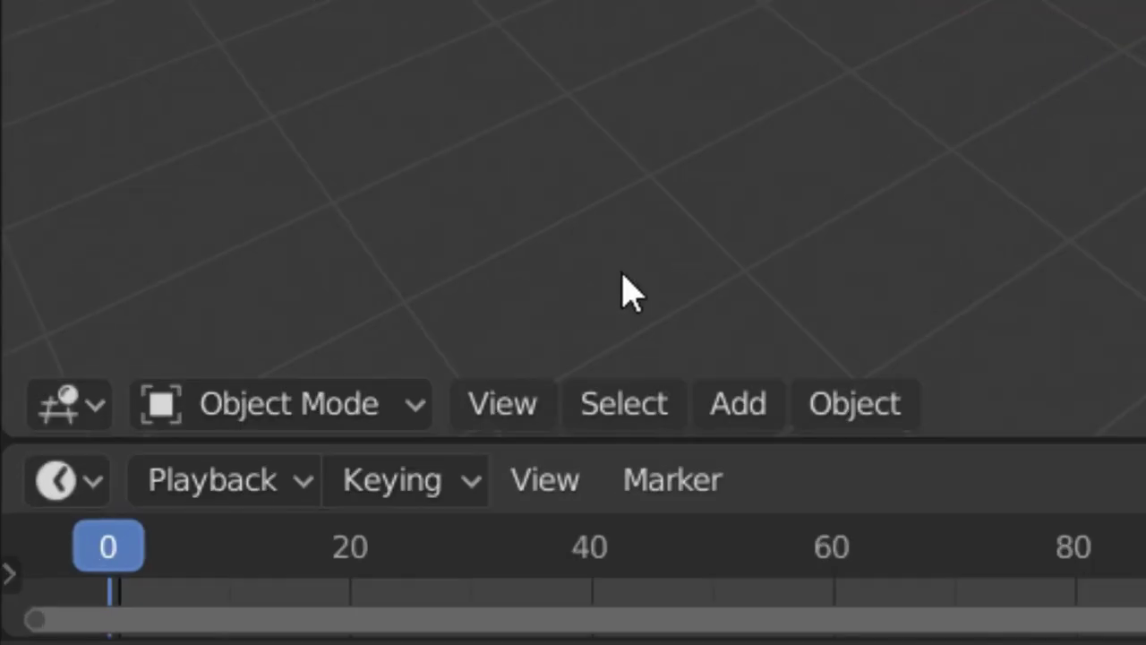
Step: Split the 3D viewport horizontally into upper and lower areas
{"action": "left_click", "coordinate": [138, 538]}
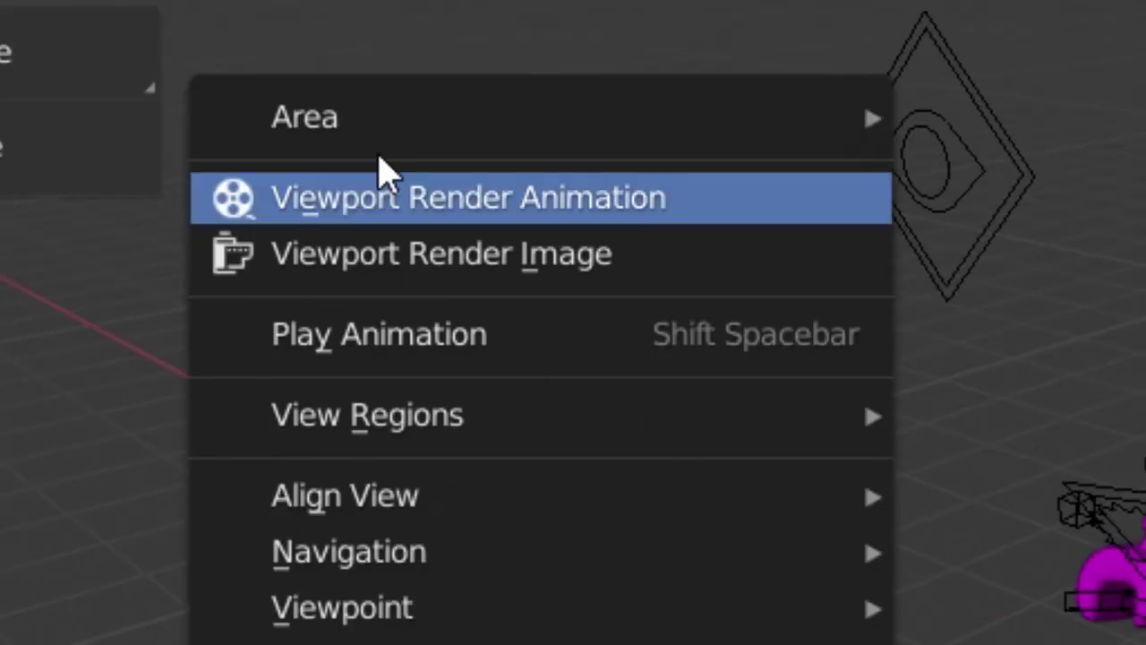
{"action": "mouse_move", "coordinate": [350, 136]}
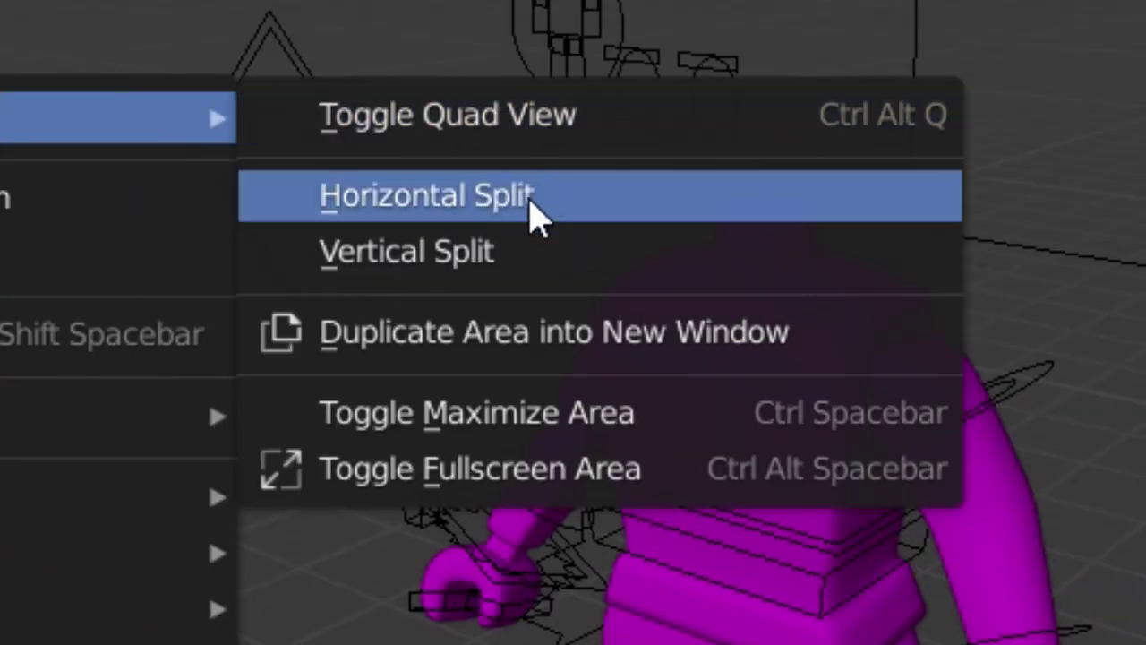
{"action": "left_click", "coordinate": [529, 215]}
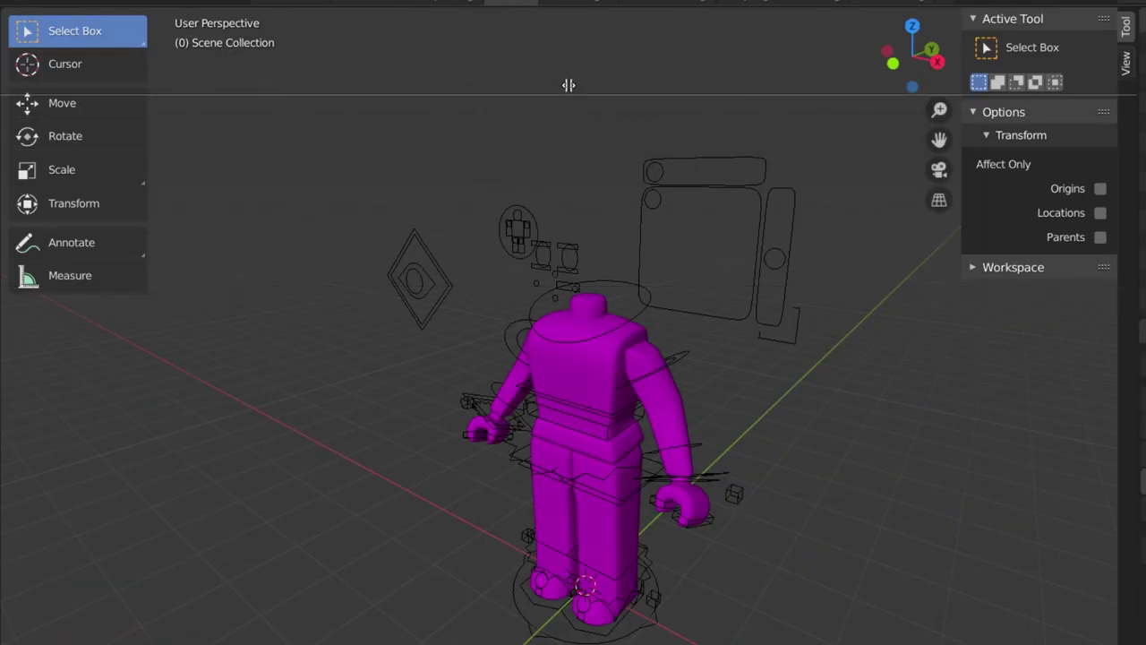
{"action": "left_click", "coordinate": [564, 114]}
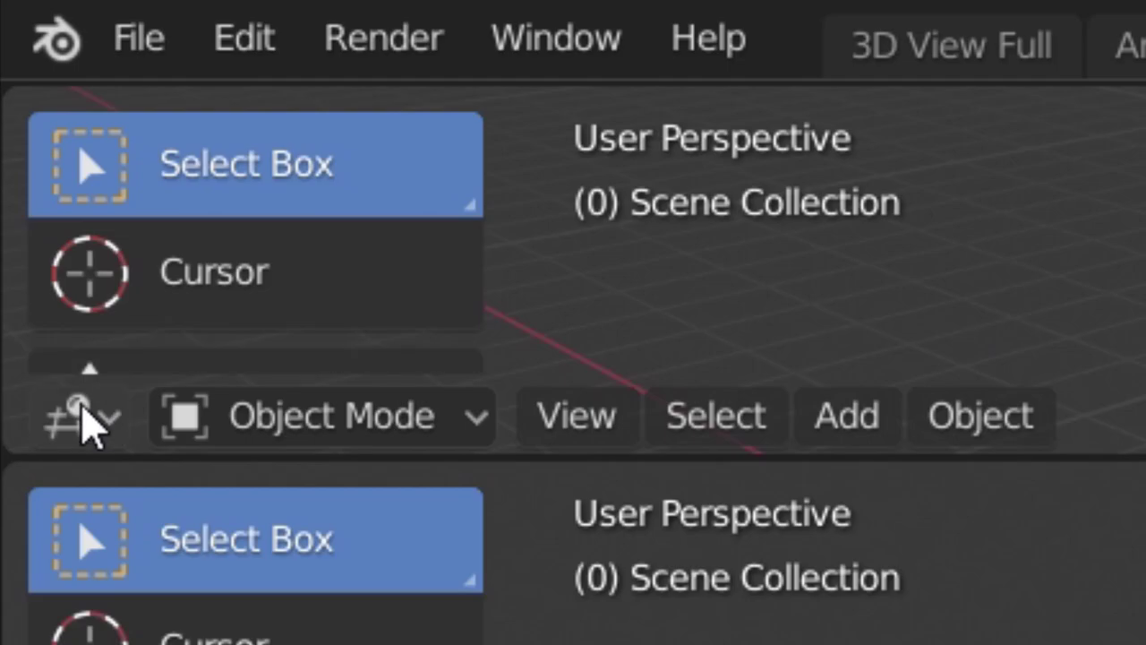
Step: Make the enlarged upper area a Shader Editor showing the body's material nodes
{"action": "left_click", "coordinate": [83, 412]}
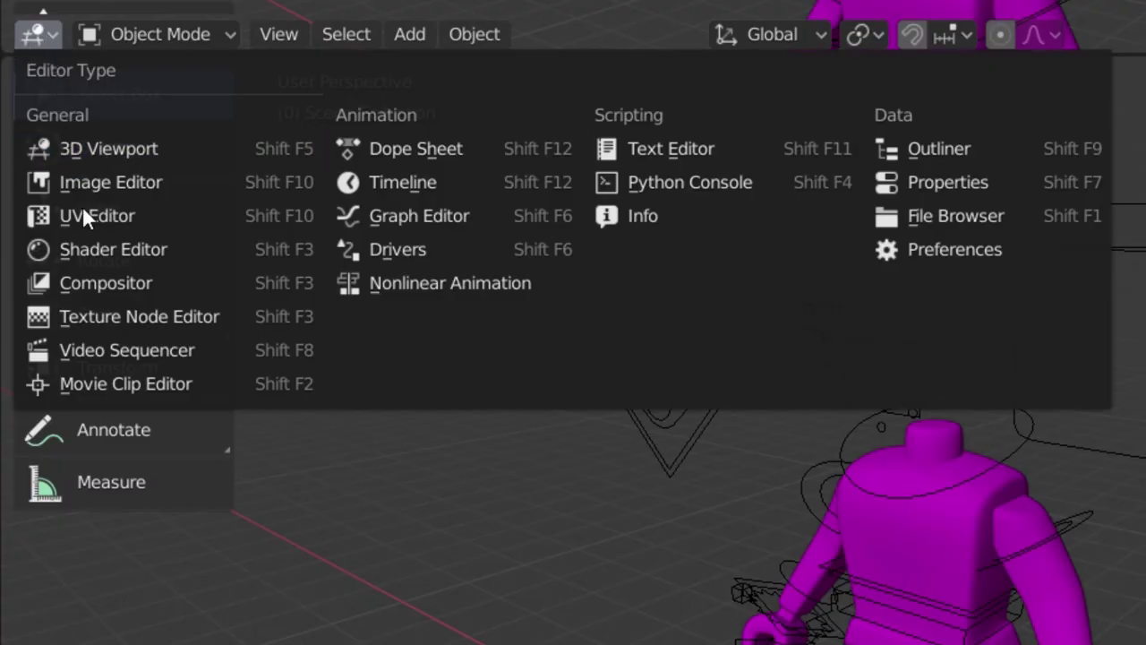
{"action": "left_click", "coordinate": [87, 244]}
{"action": "left_click_drag", "start_coordinate": [436, 110], "coordinate": [436, 199]}
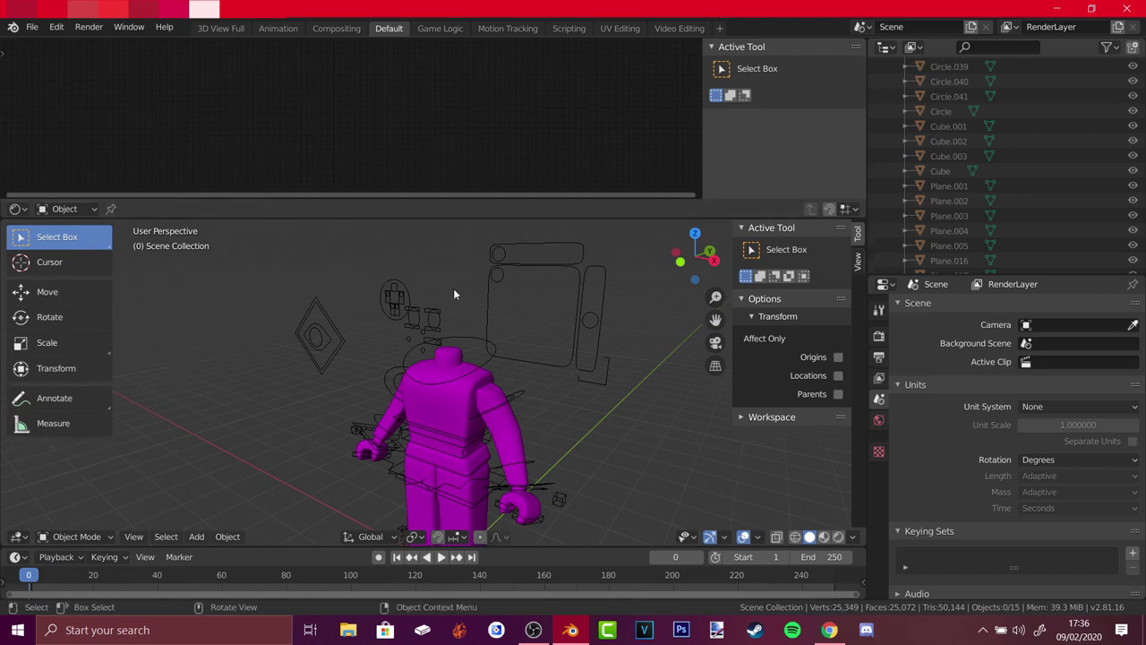
{"action": "left_click", "coordinate": [438, 417]}
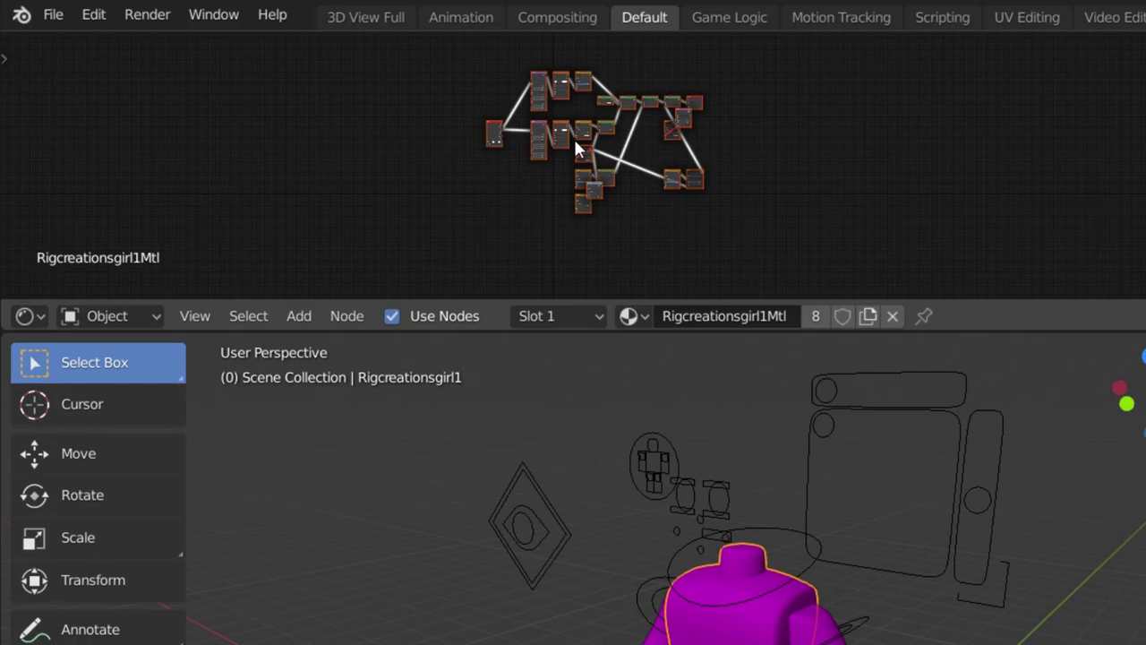
Step: Browse from the Image Texture node to Desktop > My GFX > Blender 2.8 tutorial gfx
{"action": "scroll", "coordinate": [344, 101], "scroll_direction": "up", "scroll_amount": 6}
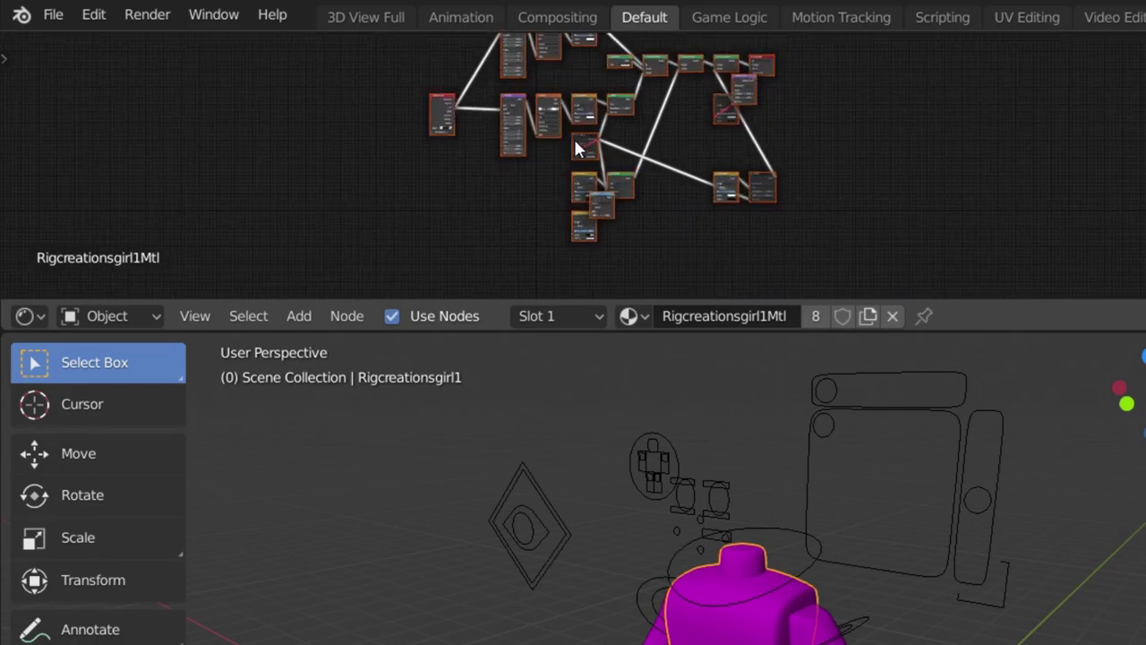
{"action": "middle_click_drag", "start_coordinate": [487, 144], "coordinate": [561, 104]}
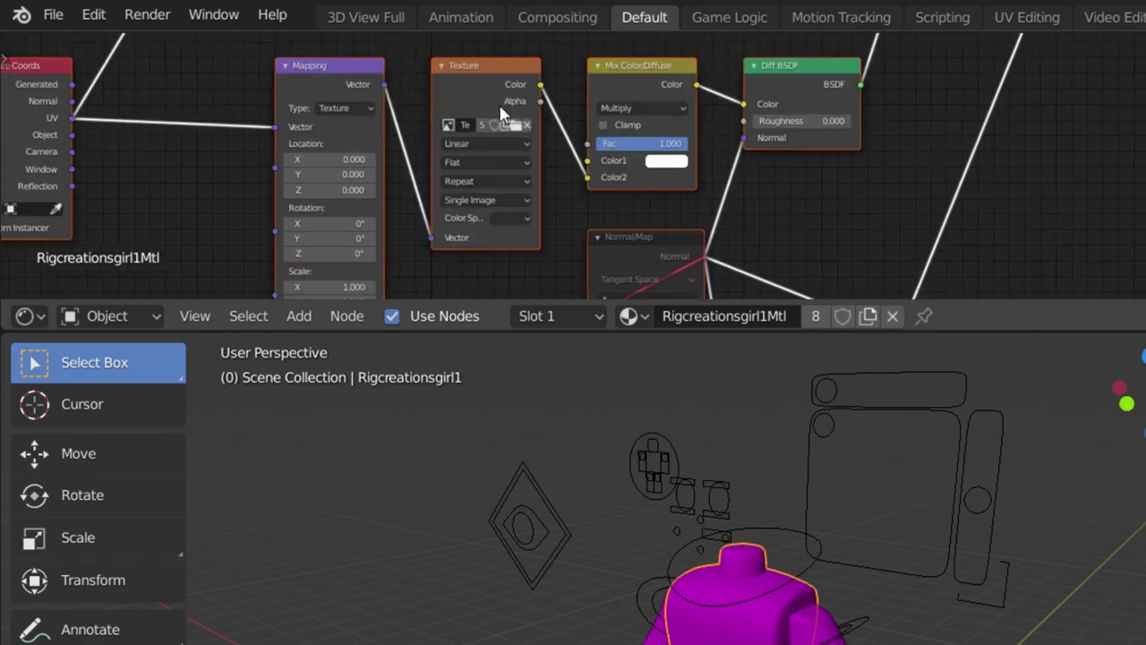
{"action": "scroll", "coordinate": [506, 117], "scroll_direction": "up", "scroll_amount": 3}
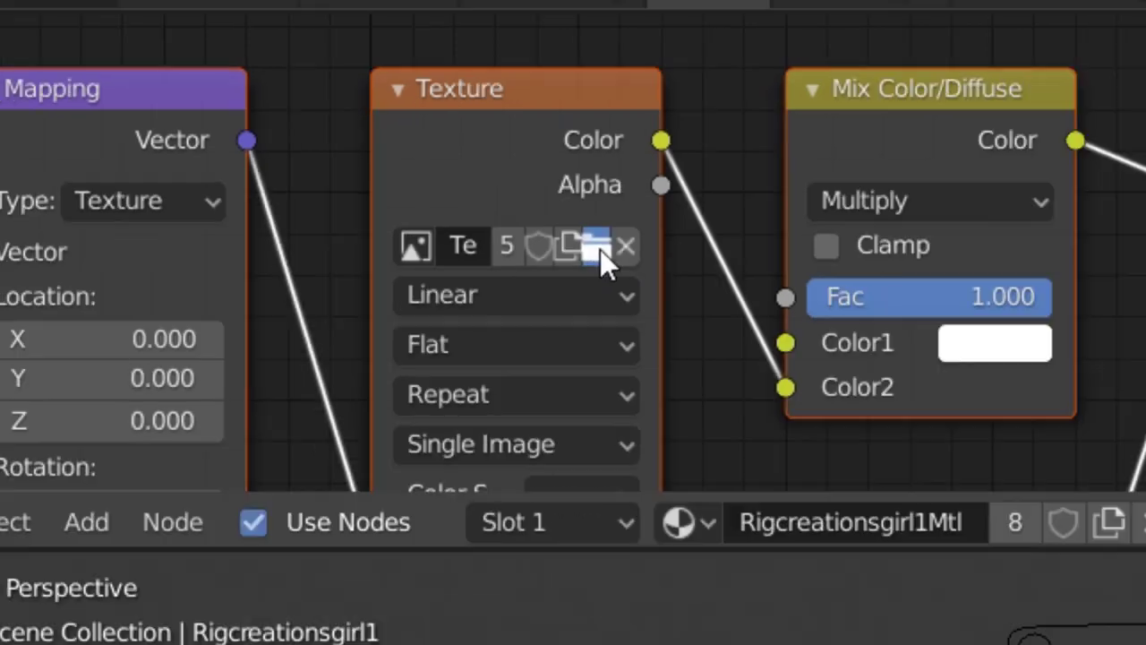
{"action": "left_click", "coordinate": [665, 283]}
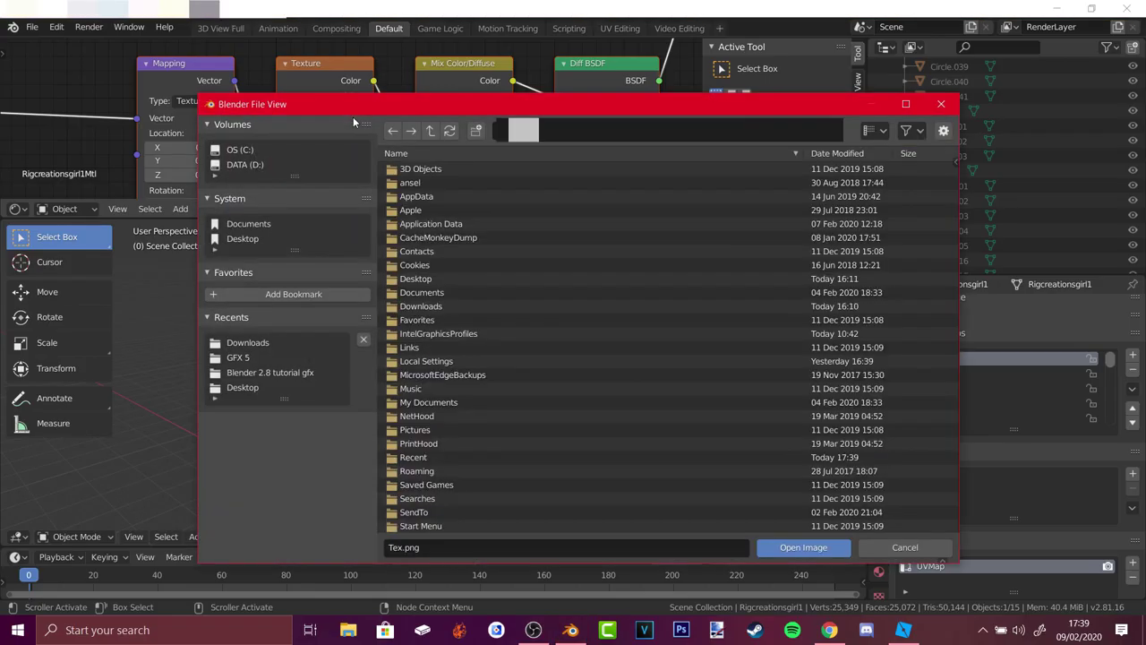
{"action": "left_click", "coordinate": [257, 240]}
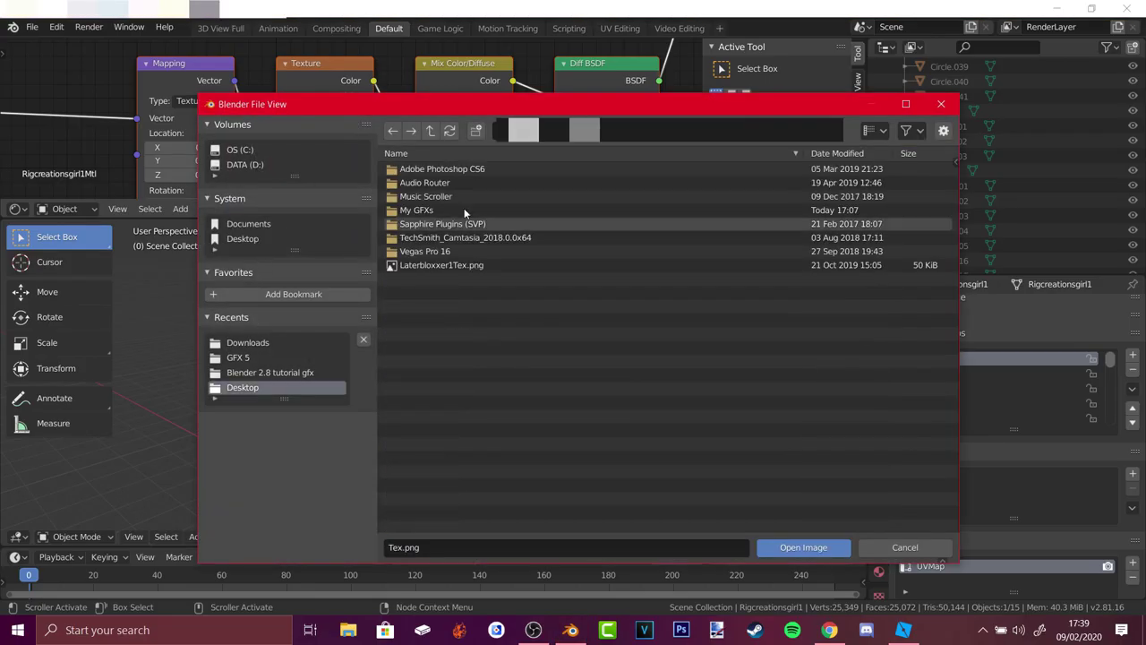
{"action": "double_click", "coordinate": [435, 211]}
{"action": "double_click", "coordinate": [443, 169]}
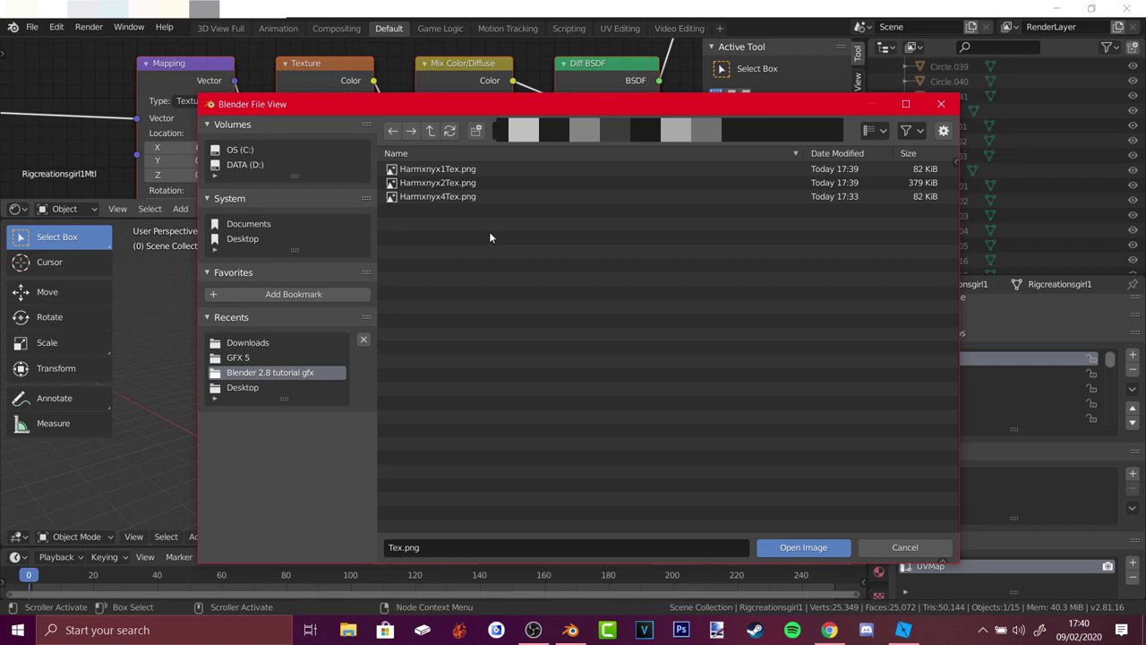
Step: Try Harmxnyx1, 2 and 4 textures, settling on Harmxnyx2Tex.png for the body
{"action": "double_click", "coordinate": [451, 172]}
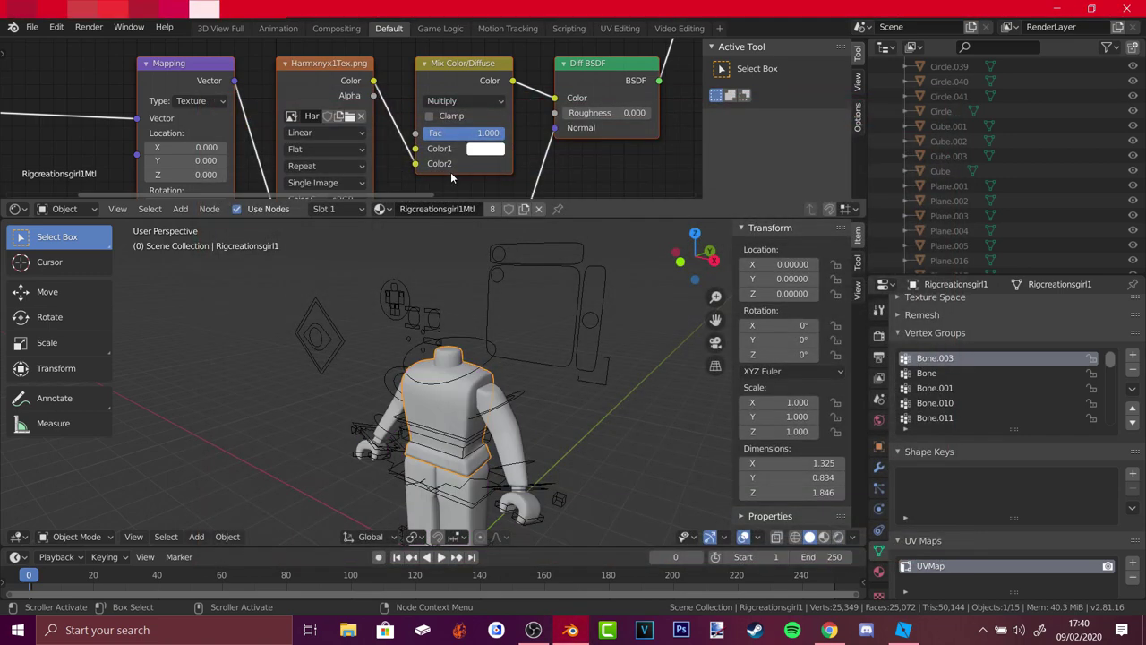
{"action": "left_click", "coordinate": [353, 117]}
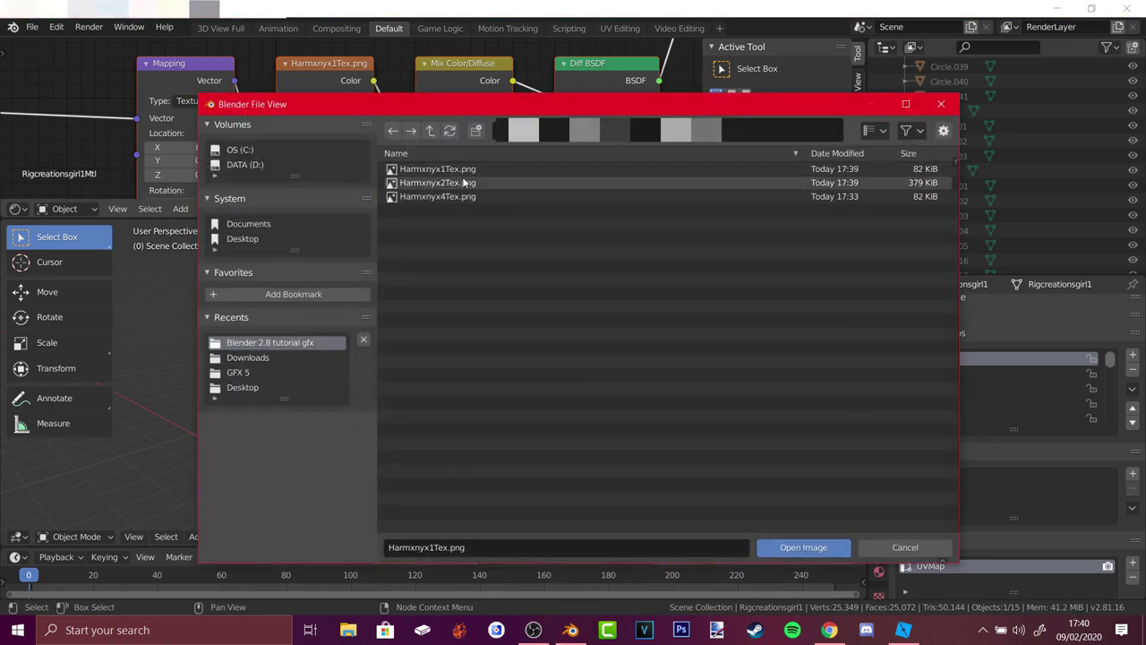
{"action": "double_click", "coordinate": [464, 182]}
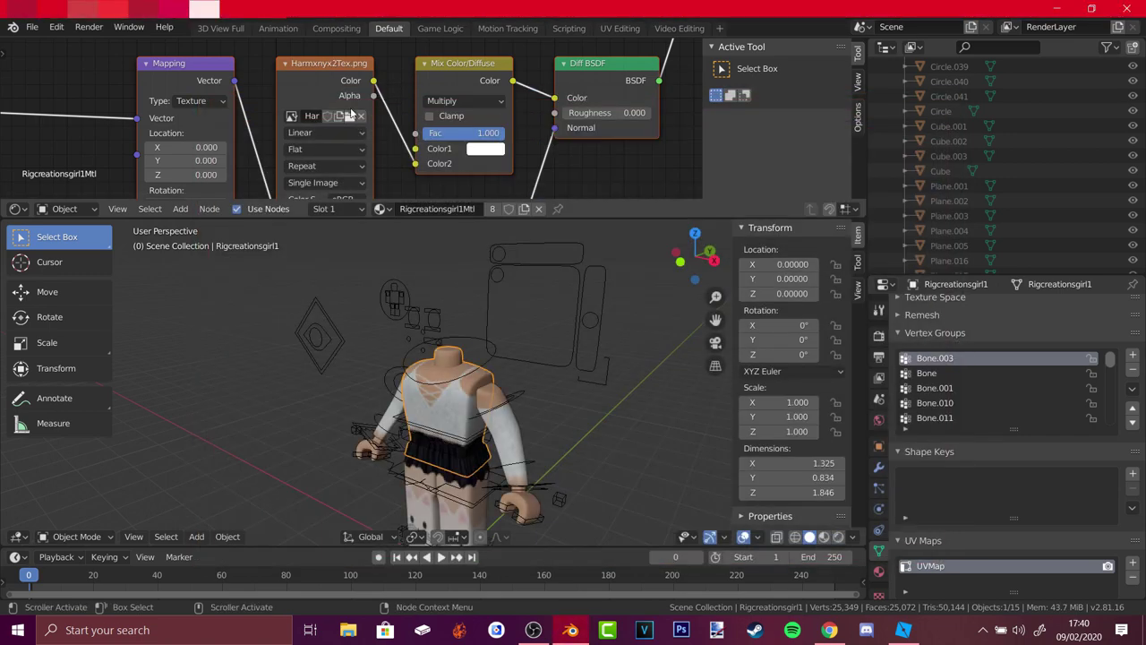
{"action": "left_click", "coordinate": [354, 116]}
{"action": "double_click", "coordinate": [462, 197]}
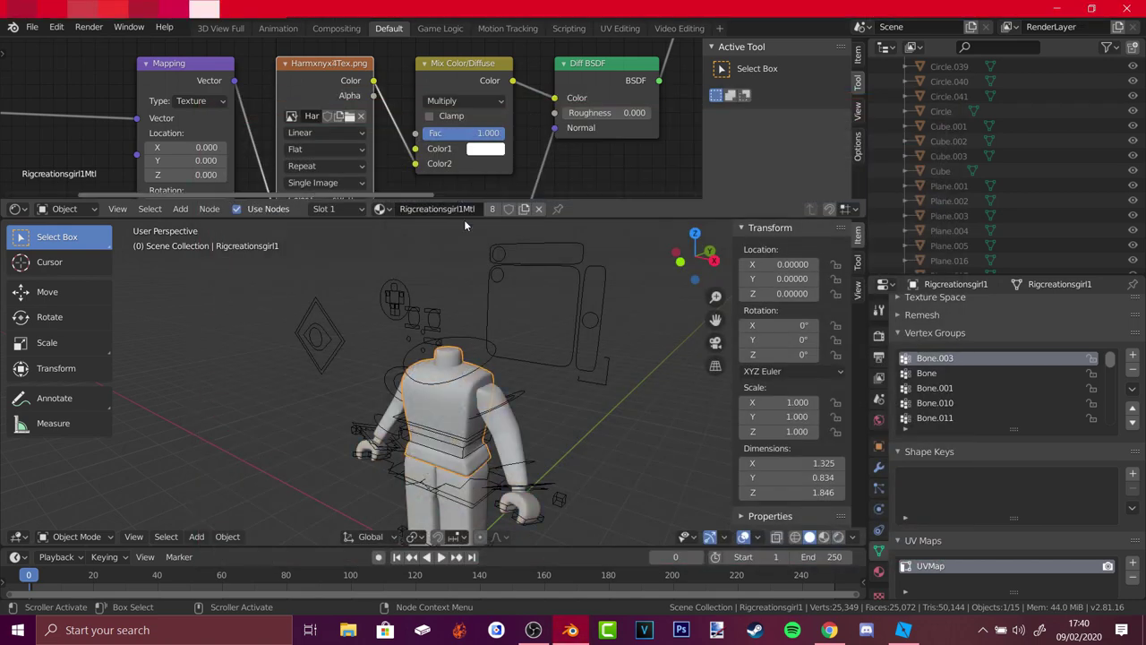
{"action": "left_click", "coordinate": [354, 115]}
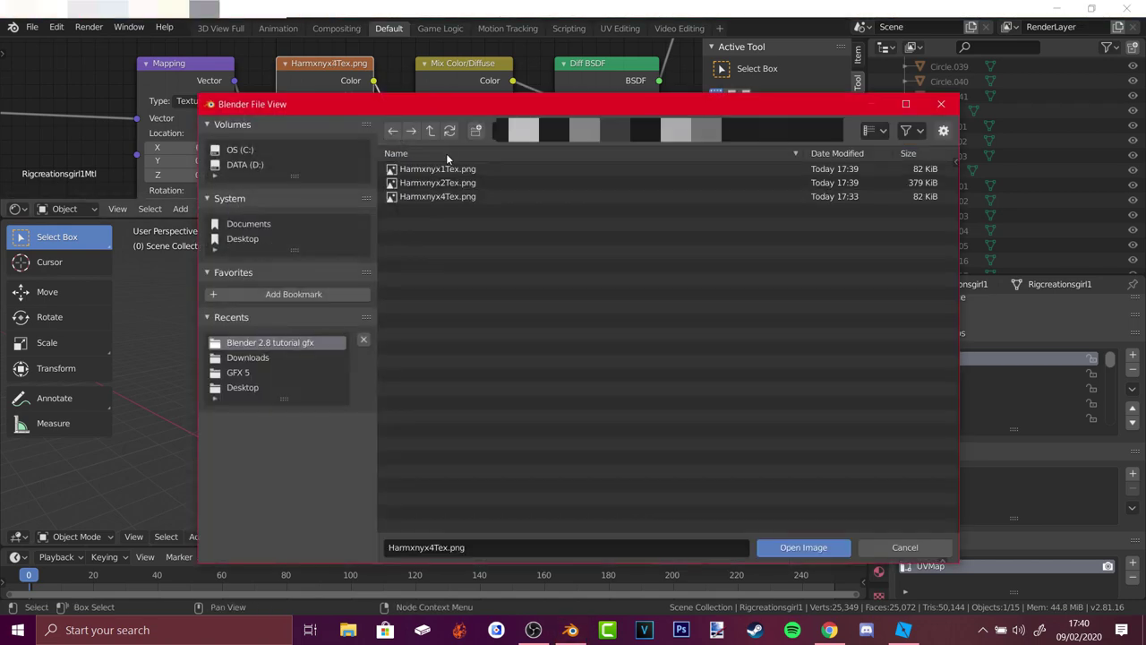
{"action": "double_click", "coordinate": [449, 183]}
{"action": "middle_click_drag", "start_coordinate": [478, 391], "coordinate": [356, 327]}
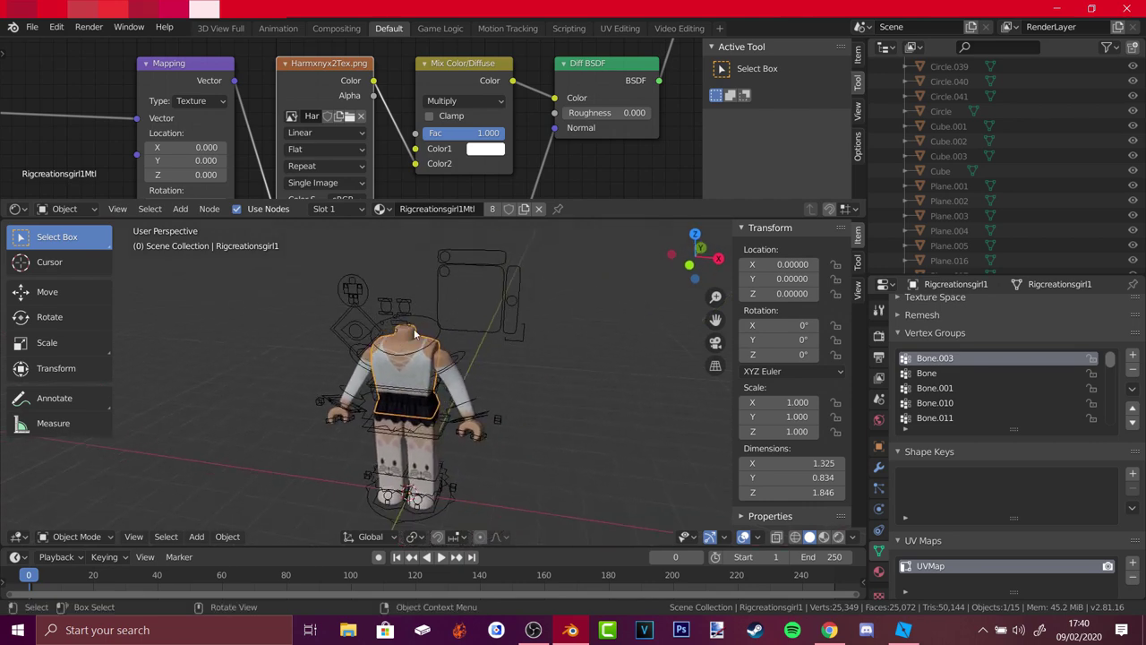
{"action": "middle_click_drag", "start_coordinate": [458, 318], "coordinate": [485, 344]}
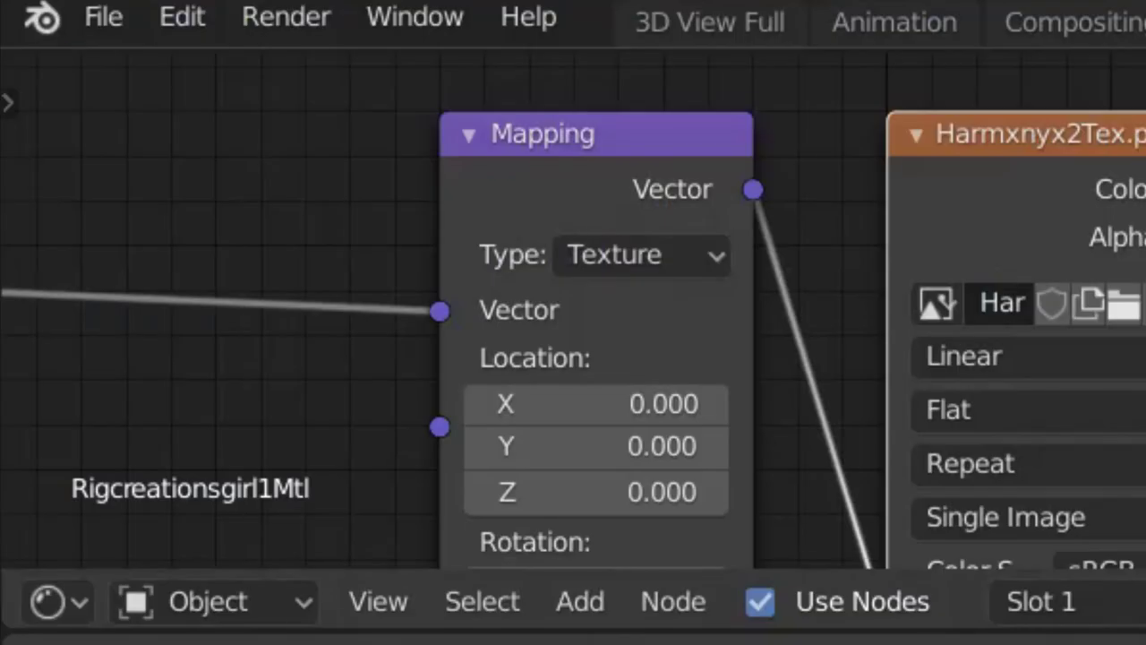
Step: Import the bear-hood head Wavefront OBJ from the Blender 2.8 tutorial gfx folder
{"action": "left_click", "coordinate": [97, 34]}
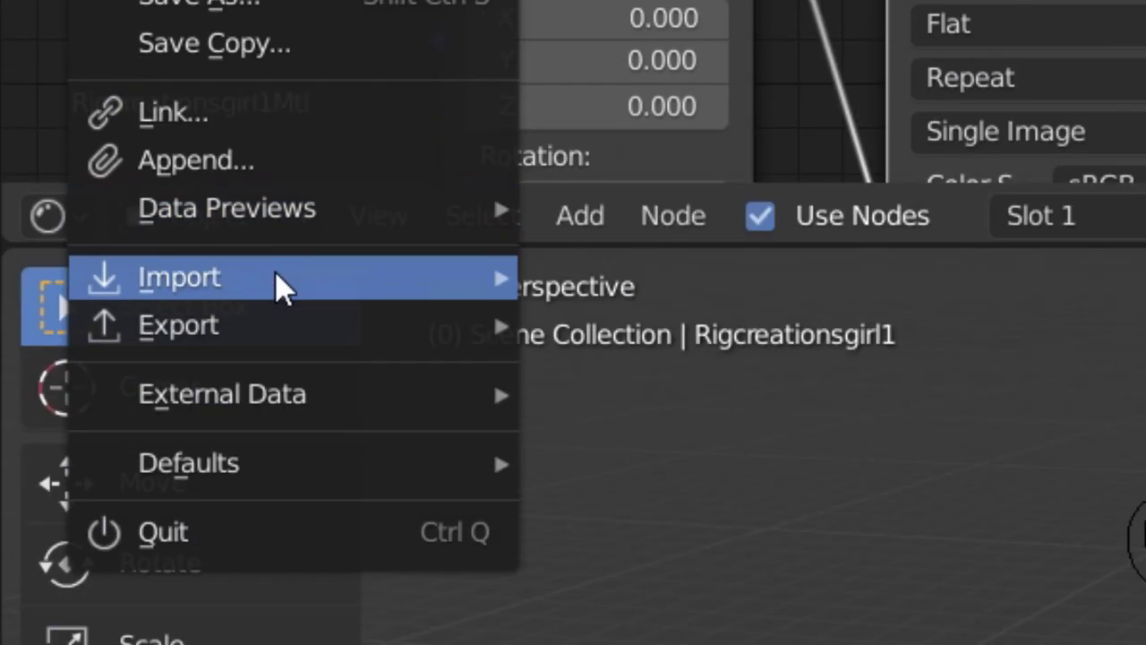
{"action": "mouse_move", "coordinate": [276, 288]}
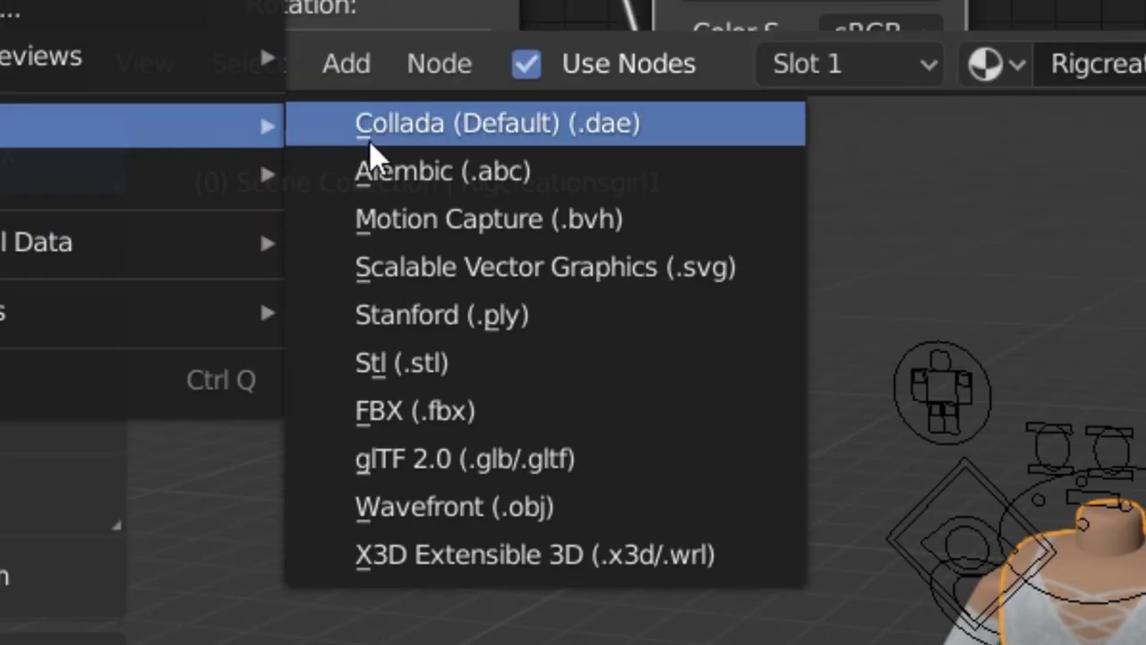
{"action": "left_click", "coordinate": [519, 509]}
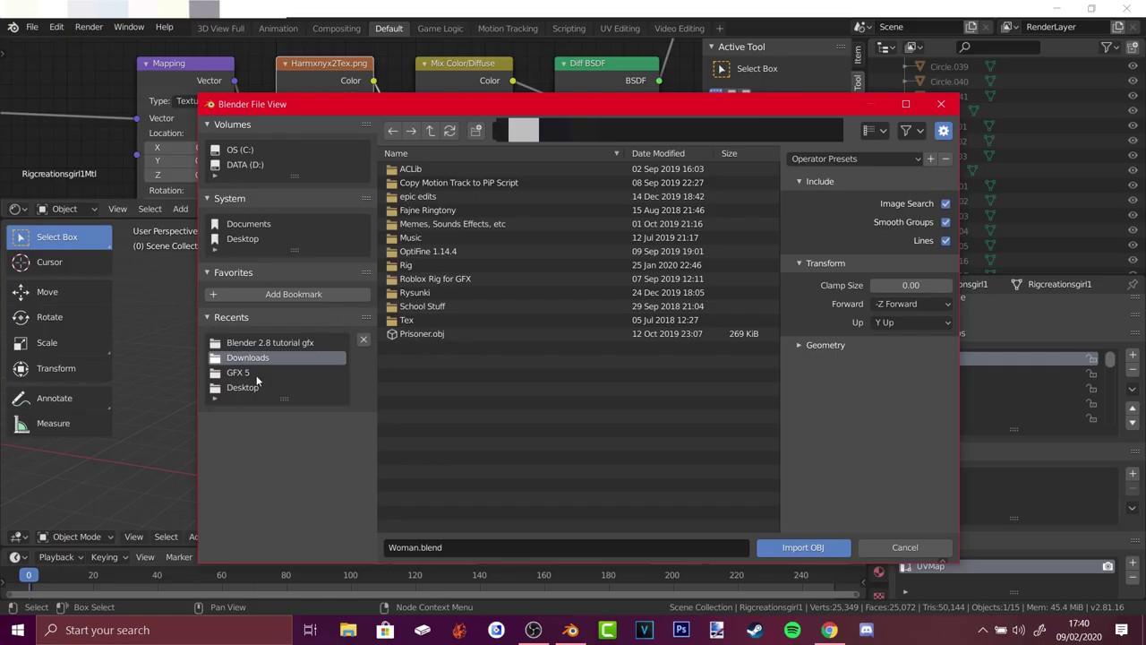
{"action": "left_click", "coordinate": [256, 377]}
{"action": "double_click", "coordinate": [453, 185]}
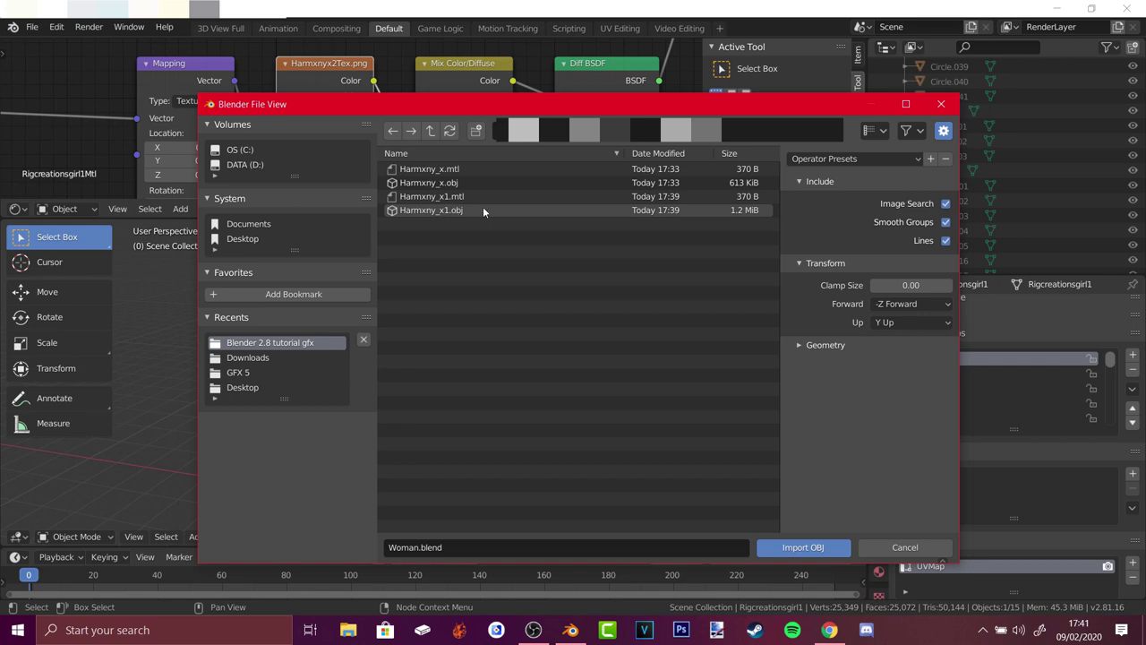
{"action": "double_click", "coordinate": [431, 183]}
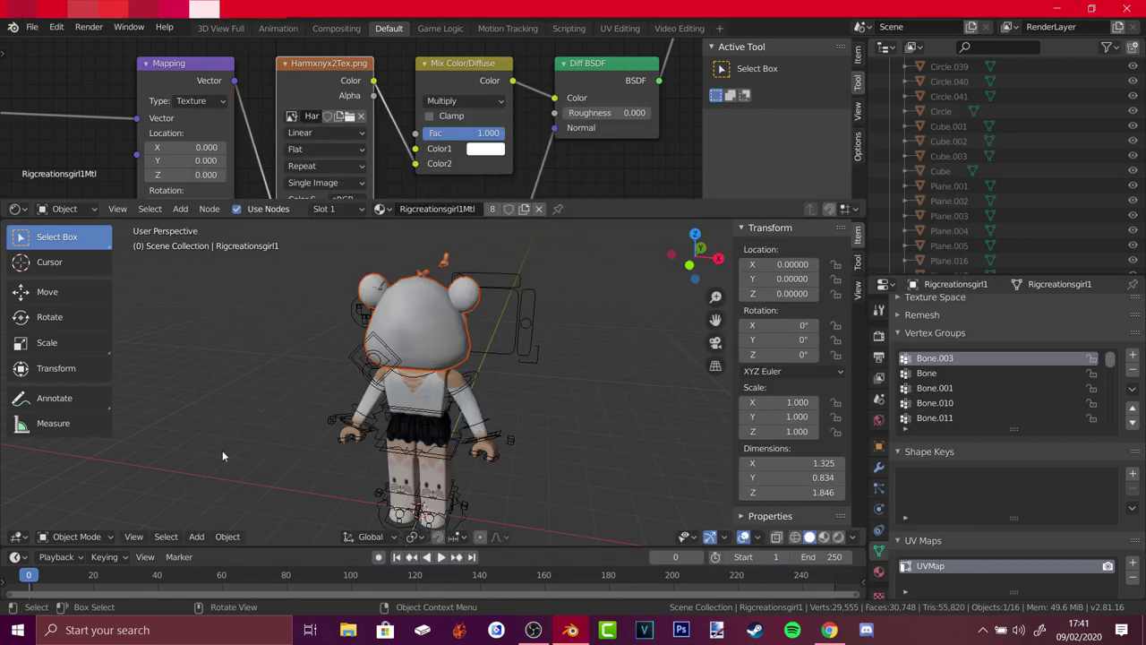
{"action": "middle_click_drag", "start_coordinate": [448, 365], "coordinate": [220, 330]}
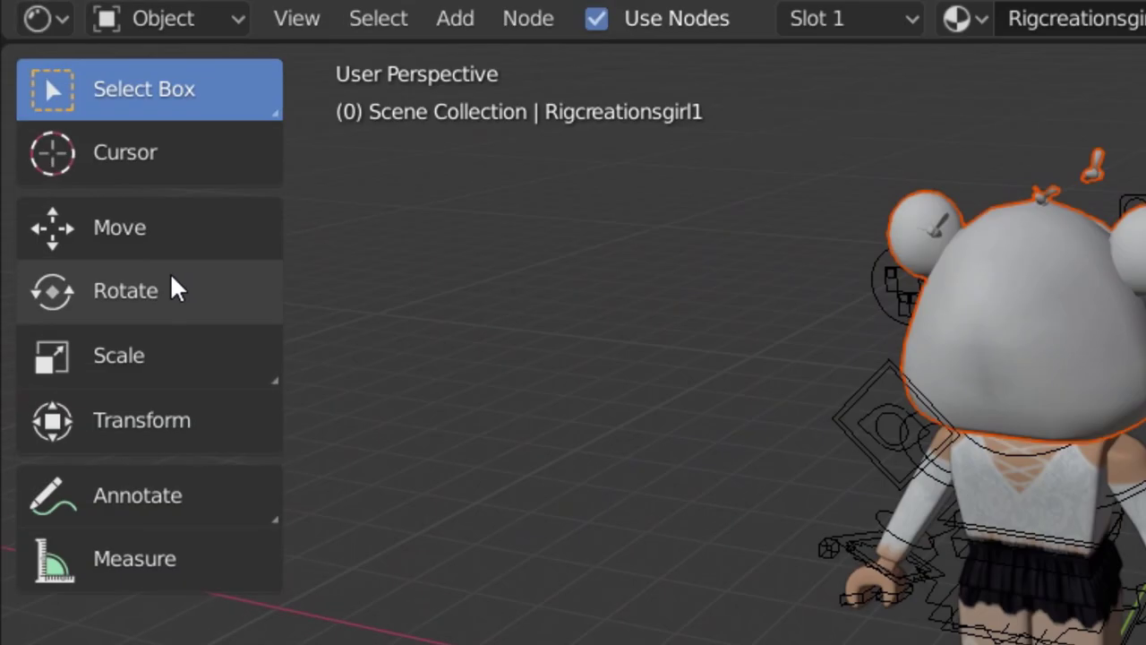
Step: Rotate the imported head around its vertical axis to face forward
{"action": "left_click", "coordinate": [68, 316]}
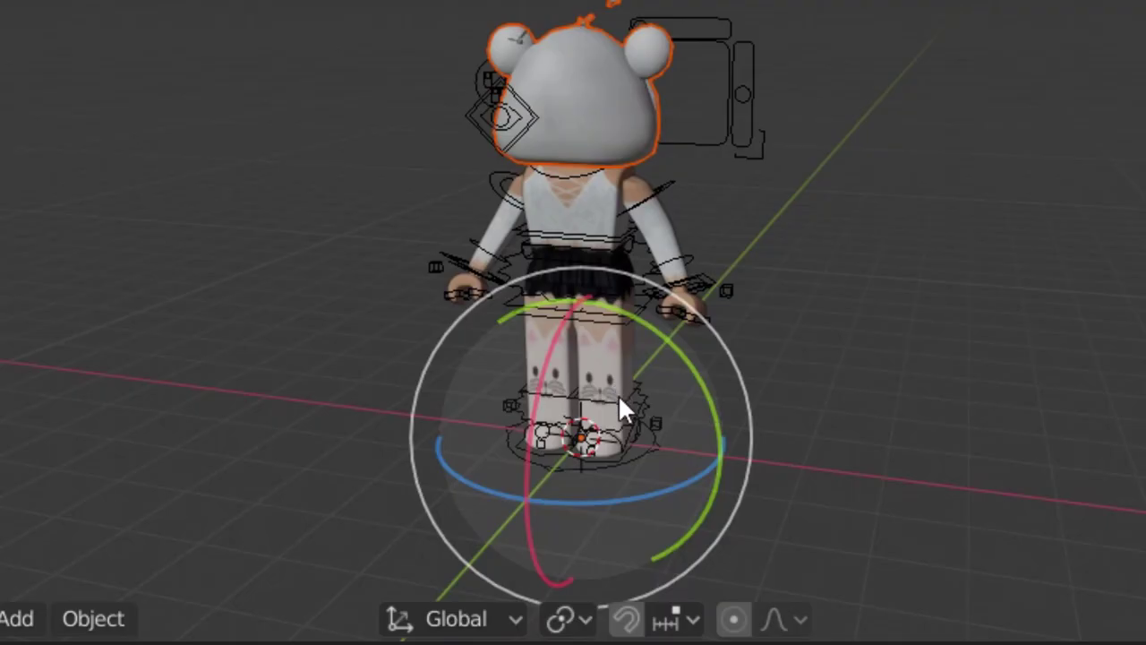
{"action": "middle_click_drag", "start_coordinate": [621, 409], "coordinate": [644, 529]}
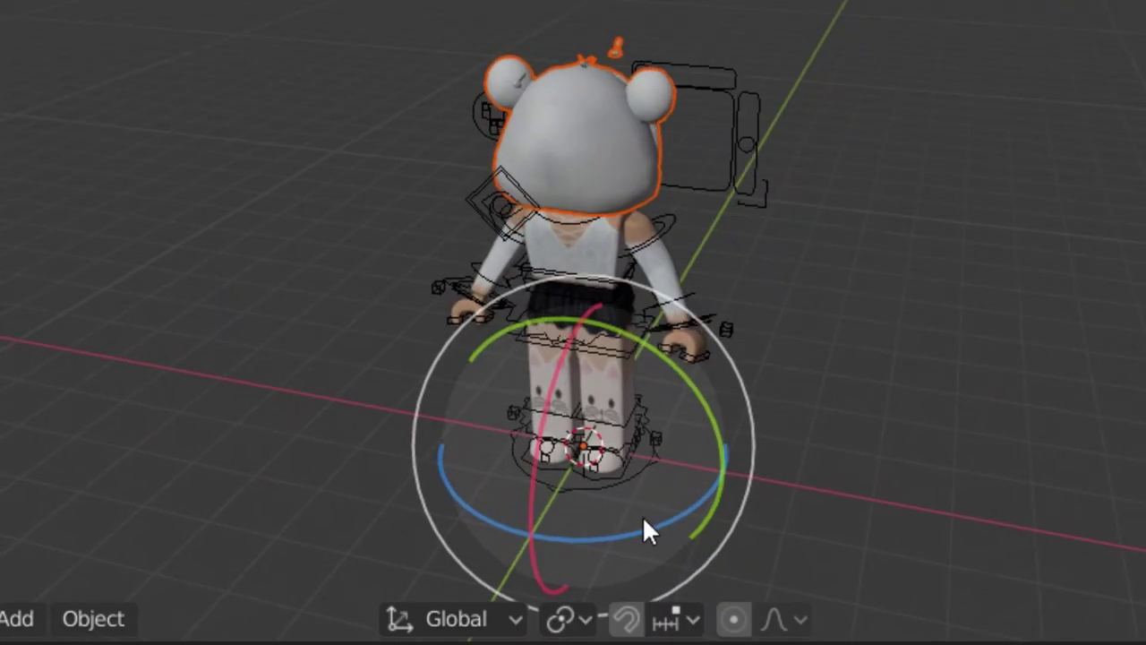
{"action": "mouse_move", "coordinate": [639, 529]}
{"action": "left_mouse_down"}
{"action": "mouse_move", "coordinate": [461, 537]}
{"action": "mouse_move", "coordinate": [376, 460]}
{"action": "mouse_move", "coordinate": [376, 362]}
{"action": "mouse_move", "coordinate": [474, 253]}
{"action": "mouse_move", "coordinate": [463, 247]}
{"action": "left_mouse_up"}
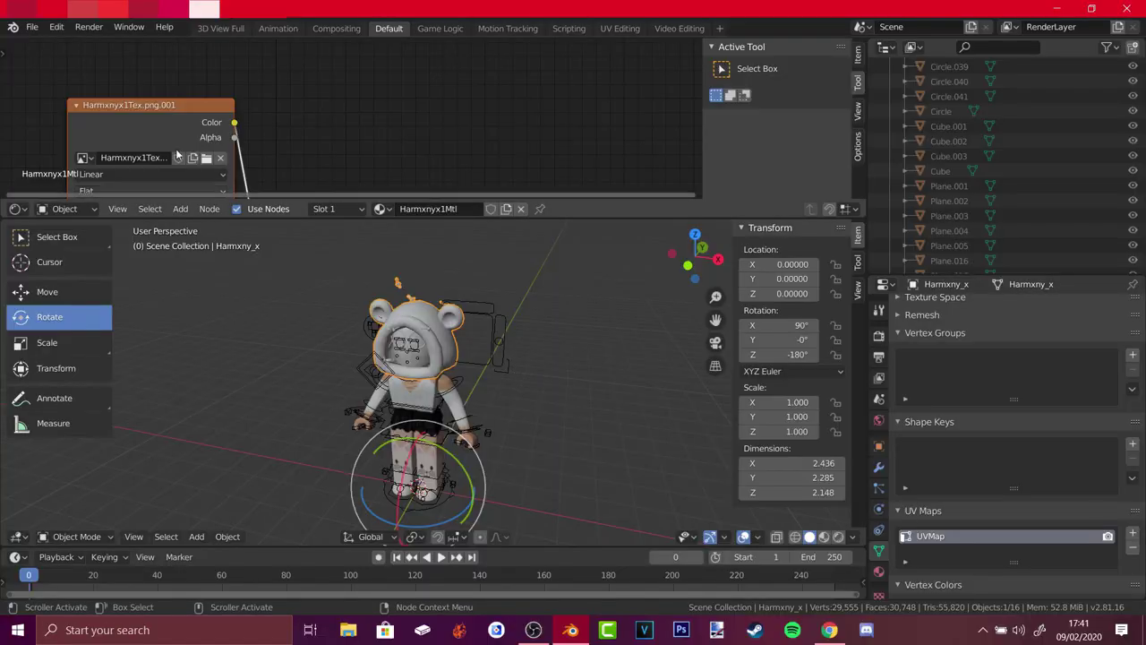
Step: Load Harmxnyx2Tex.png into the head's Image Texture node
{"action": "middle_click_drag", "start_coordinate": [298, 125], "coordinate": [362, 128]}
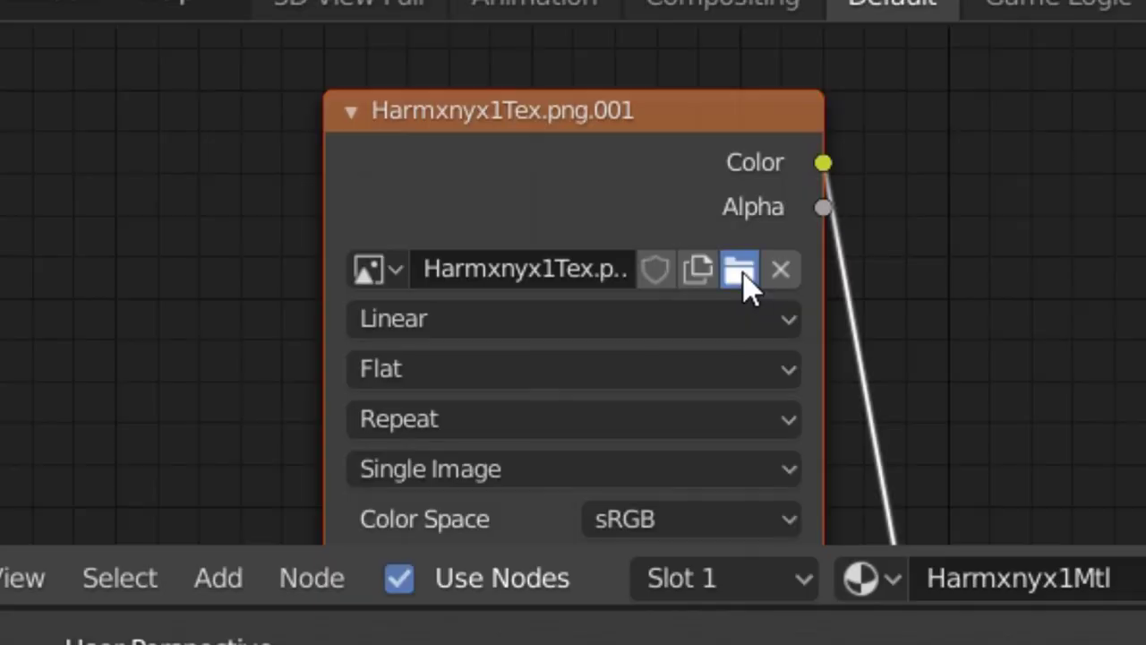
{"action": "left_click", "coordinate": [744, 279]}
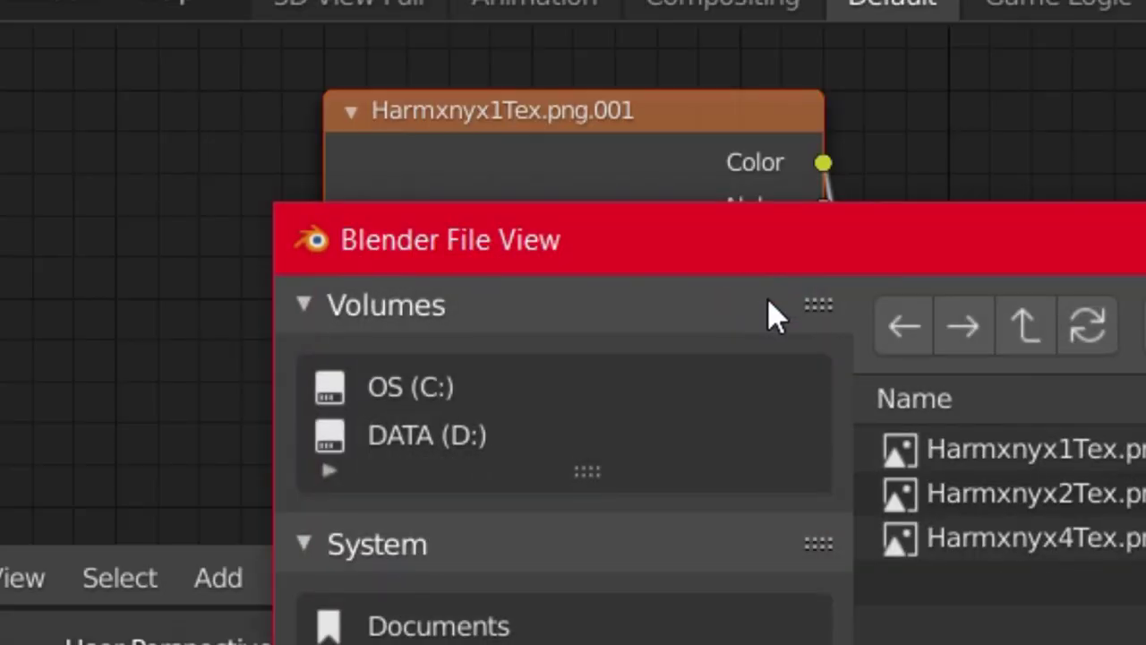
{"action": "left_click", "coordinate": [341, 113]}
{"action": "left_click", "coordinate": [460, 184]}
{"action": "double_click", "coordinate": [460, 184]}
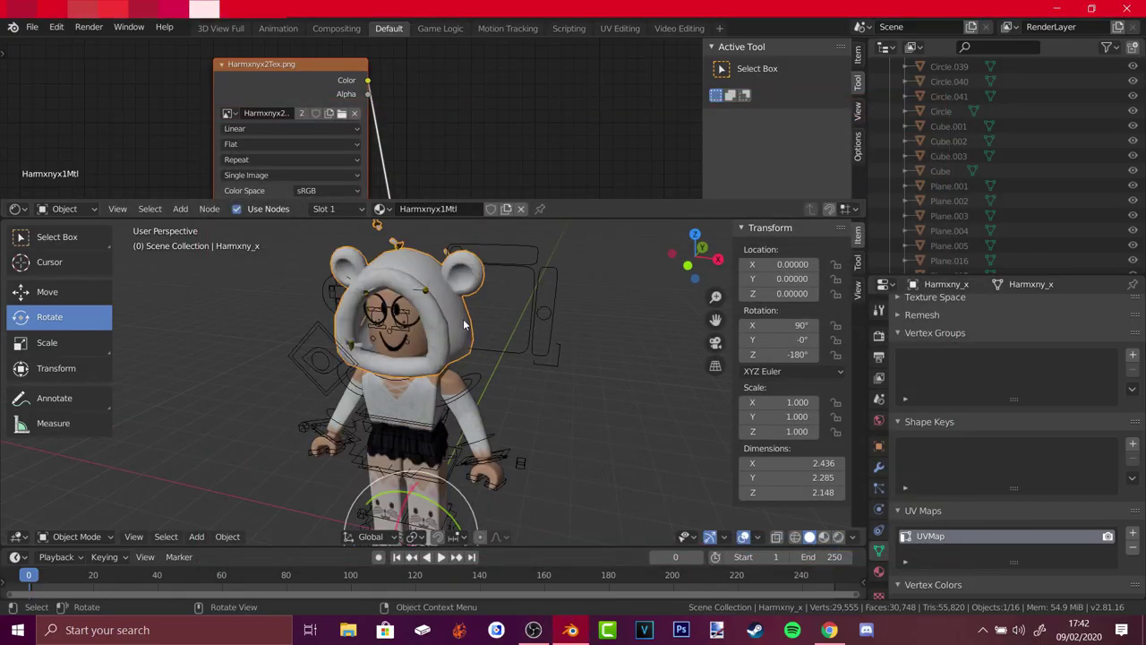
{"action": "middle_click_drag", "start_coordinate": [444, 306], "coordinate": [260, 286]}
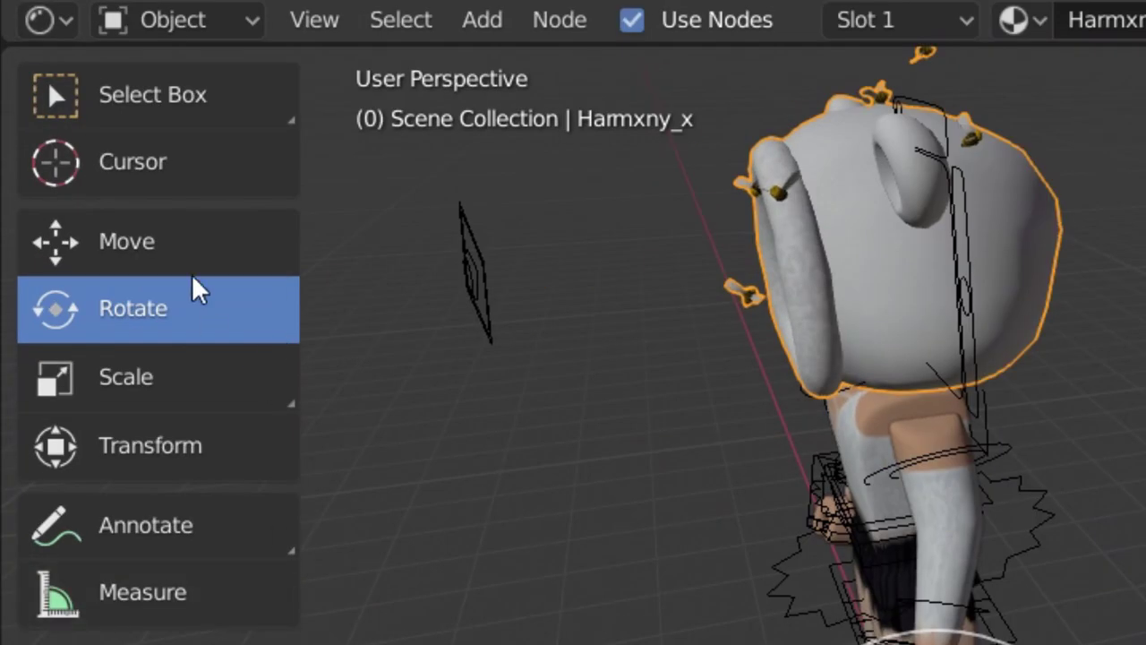
{"action": "left_click", "coordinate": [292, 231]}
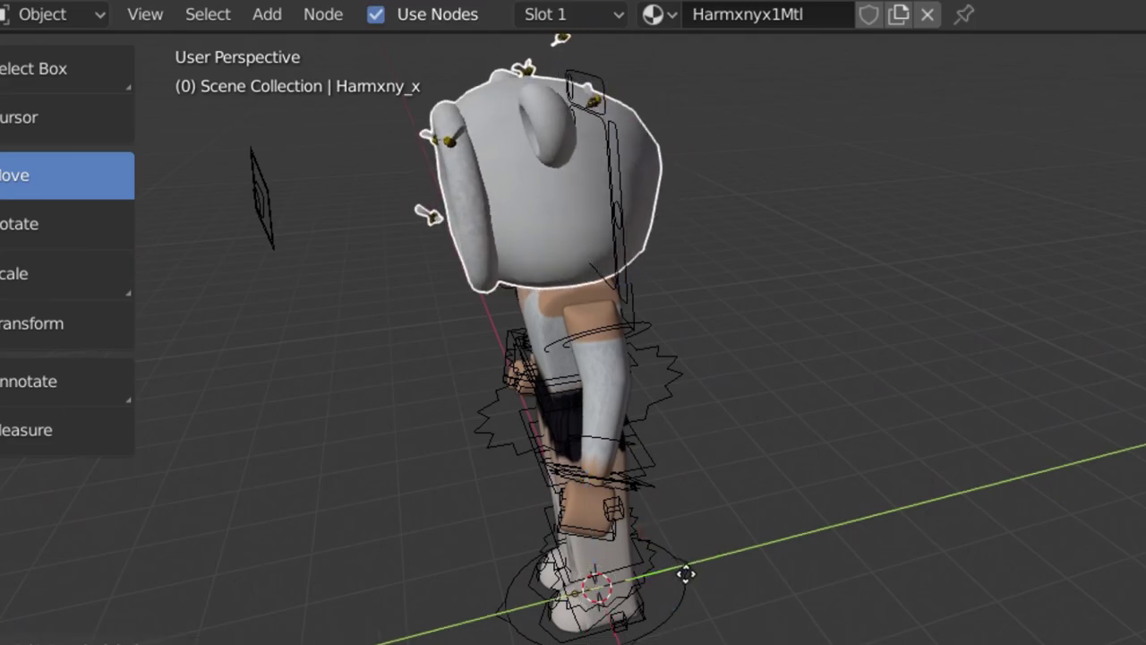